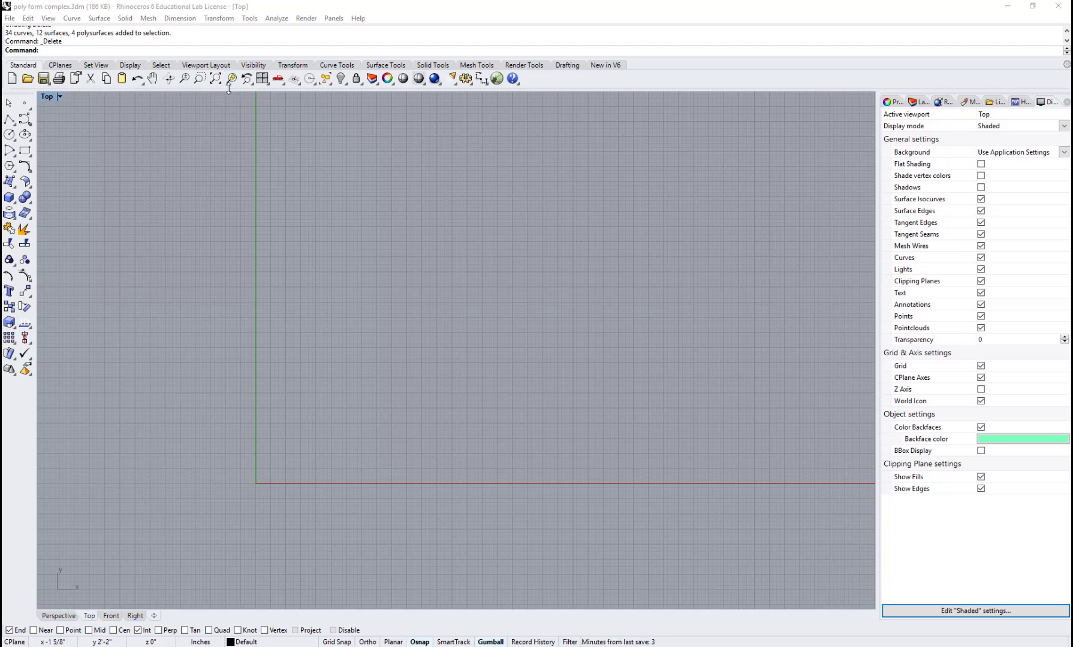
# Draw a 7 by 4 inch rectangle with its first corner at the origin, 0,0, in the Top view.
pyautogui.click(25, 151)
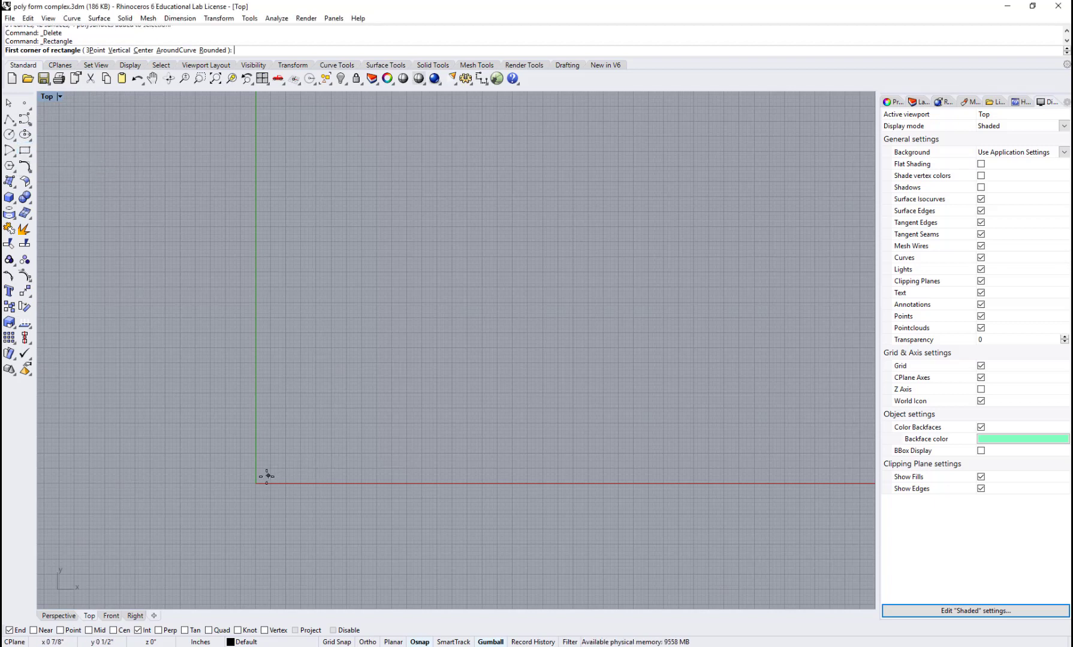
pyautogui.write('0,0')
pyautogui.press('Return')
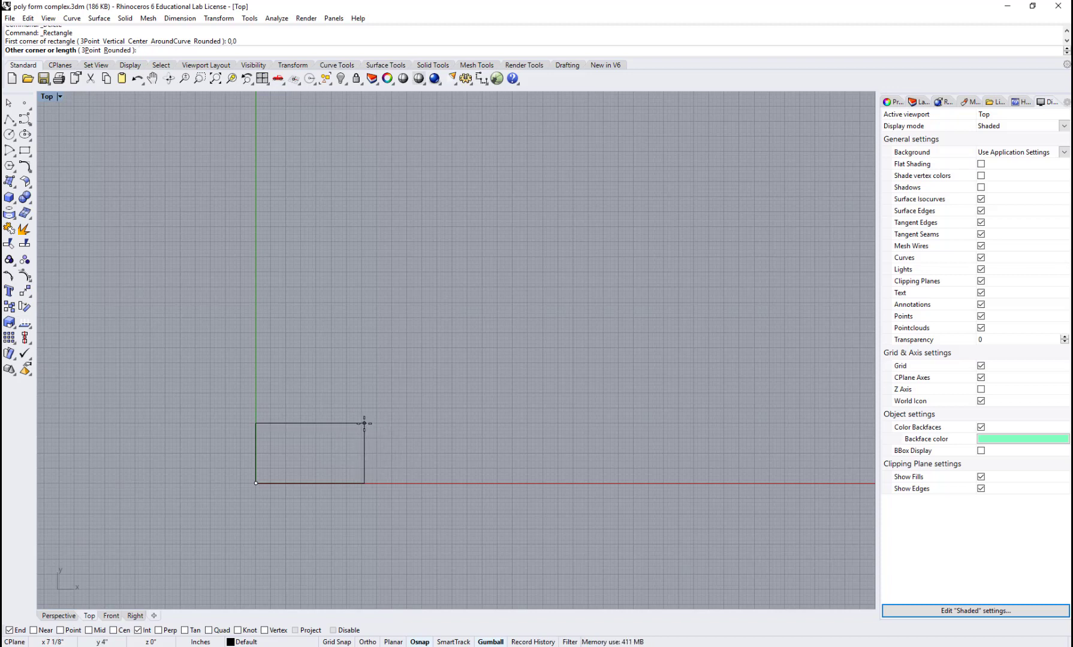
pyautogui.write('@7,4')
pyautogui.press('Return')
pyautogui.scroll(2, 313, 445)
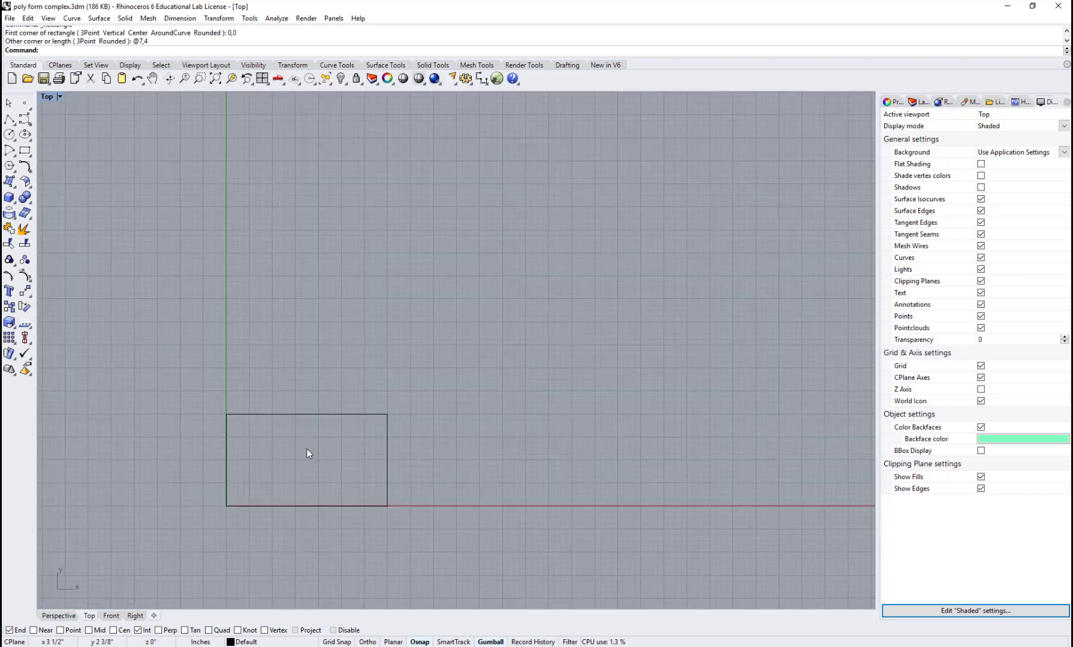
pyautogui.scroll(1, 292, 474)
pyautogui.moveTo(295, 458); pyautogui.dragTo(318, 398, button='right')
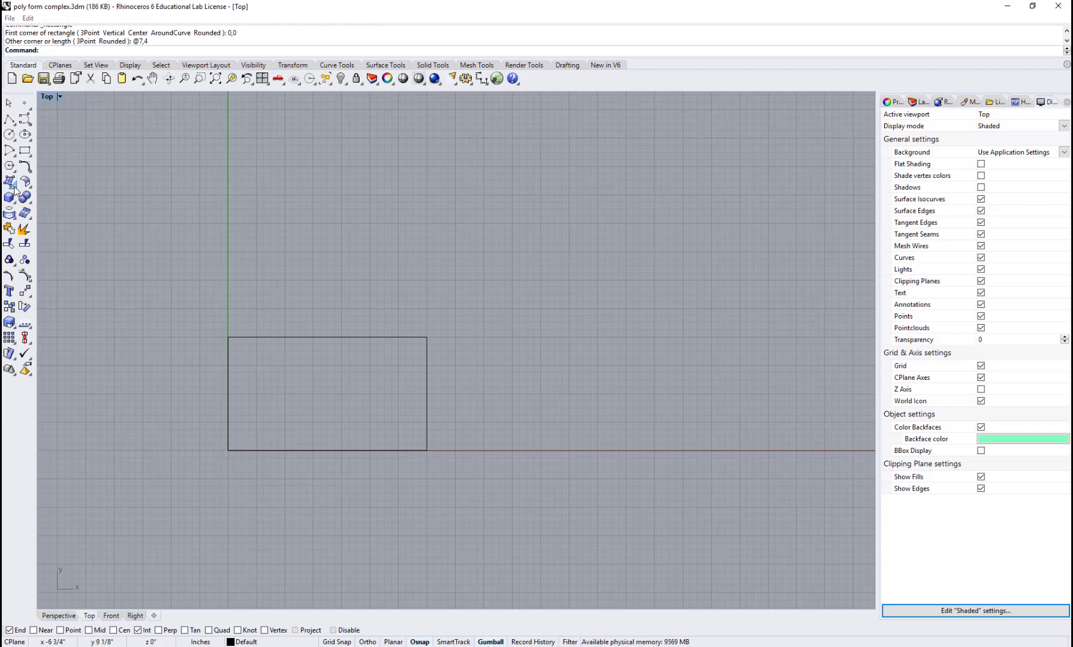
# Draw a closed, irregular five-sided polyline inside the rectangle, keeping its corners within the rectangle's edges.
pyautogui.click(14, 186)
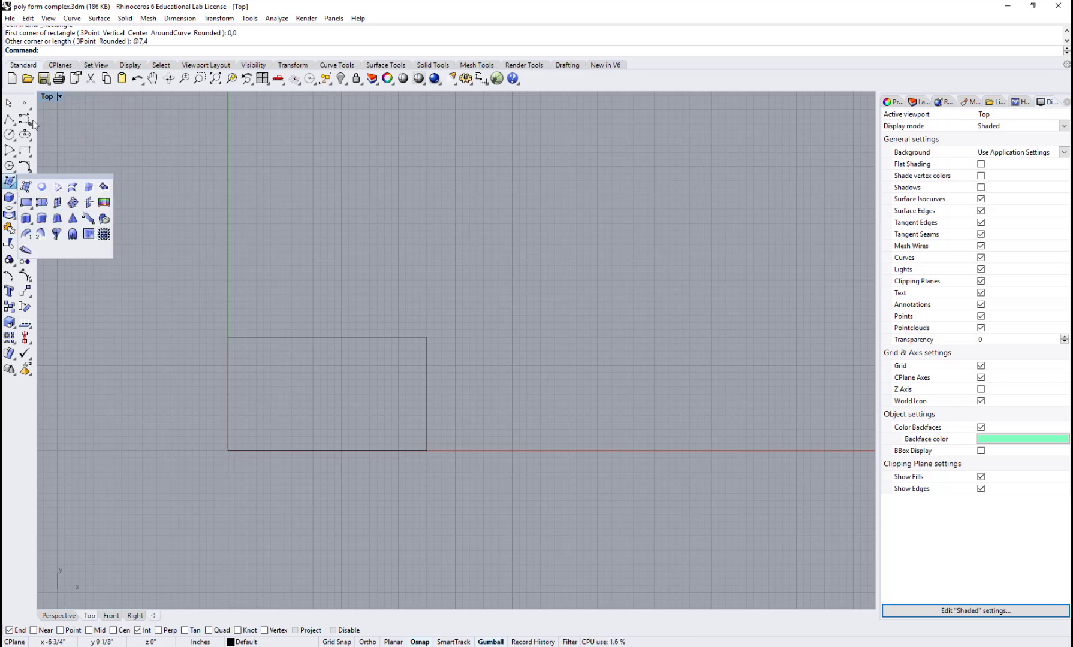
pyautogui.click(9, 122)
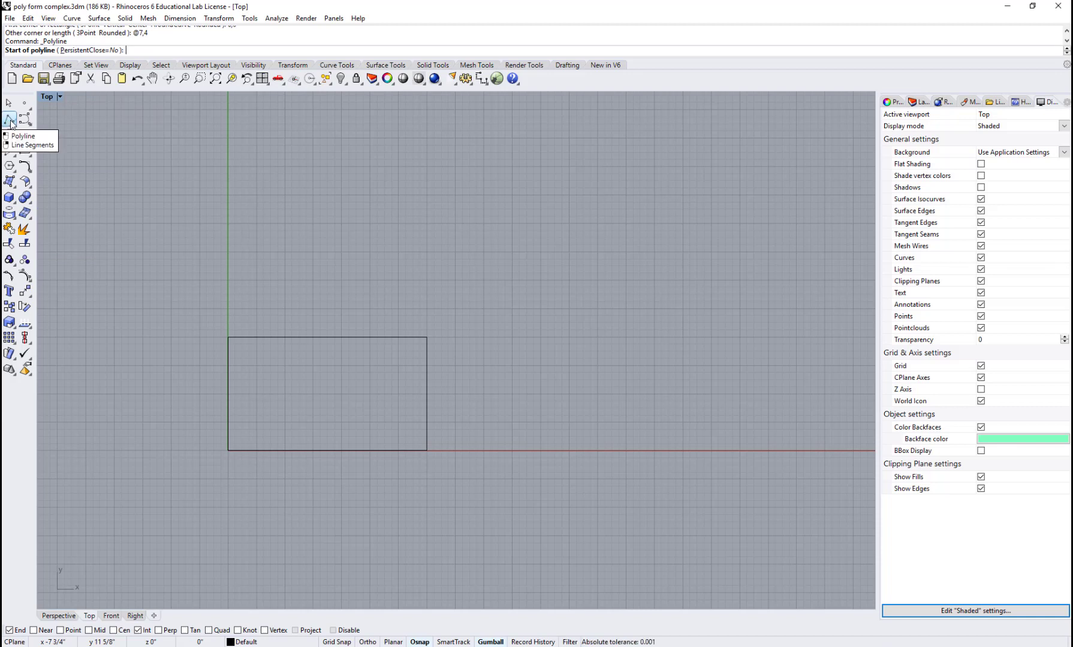
pyautogui.click(9, 122)
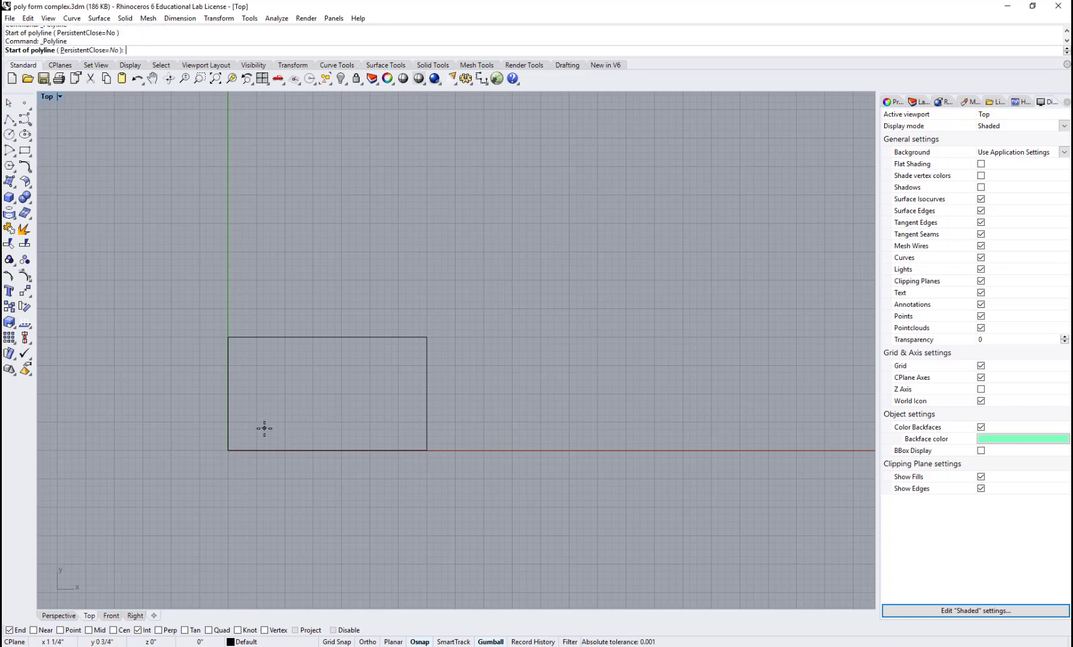
pyautogui.scroll(5, 259, 430)
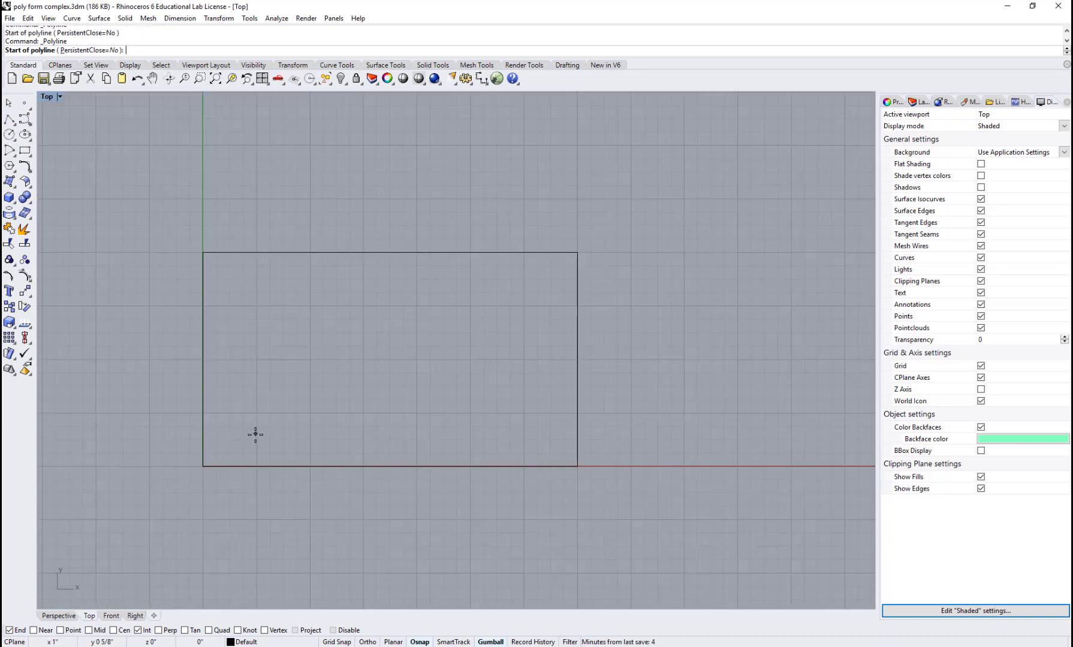
pyautogui.click(262, 431)
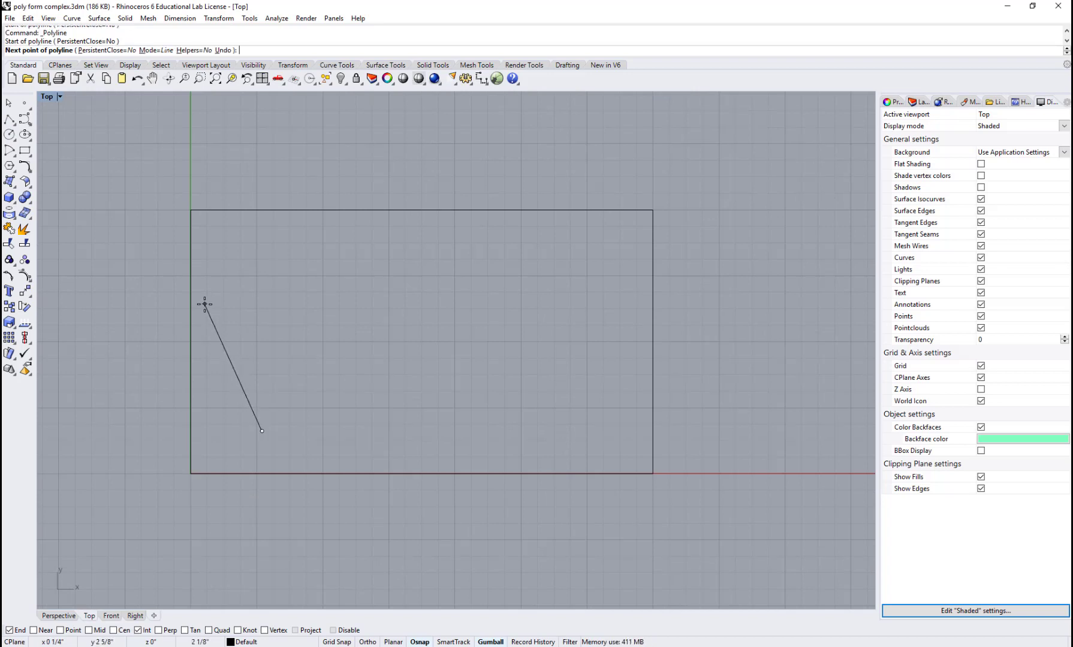
pyautogui.click(205, 304)
pyautogui.click(362, 239)
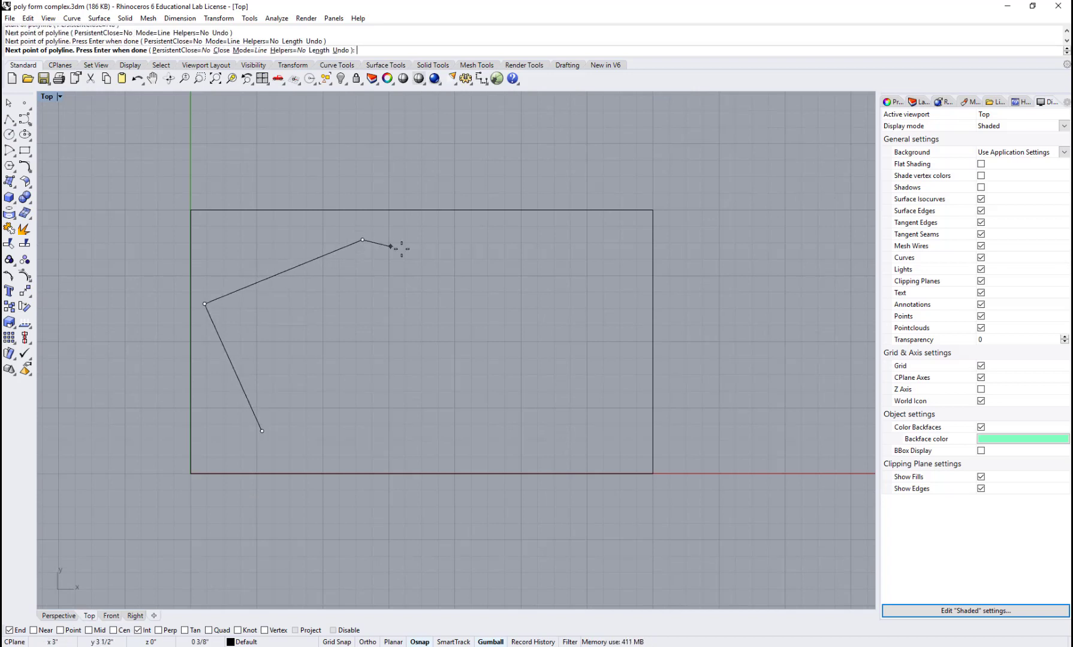
pyautogui.click(627, 279)
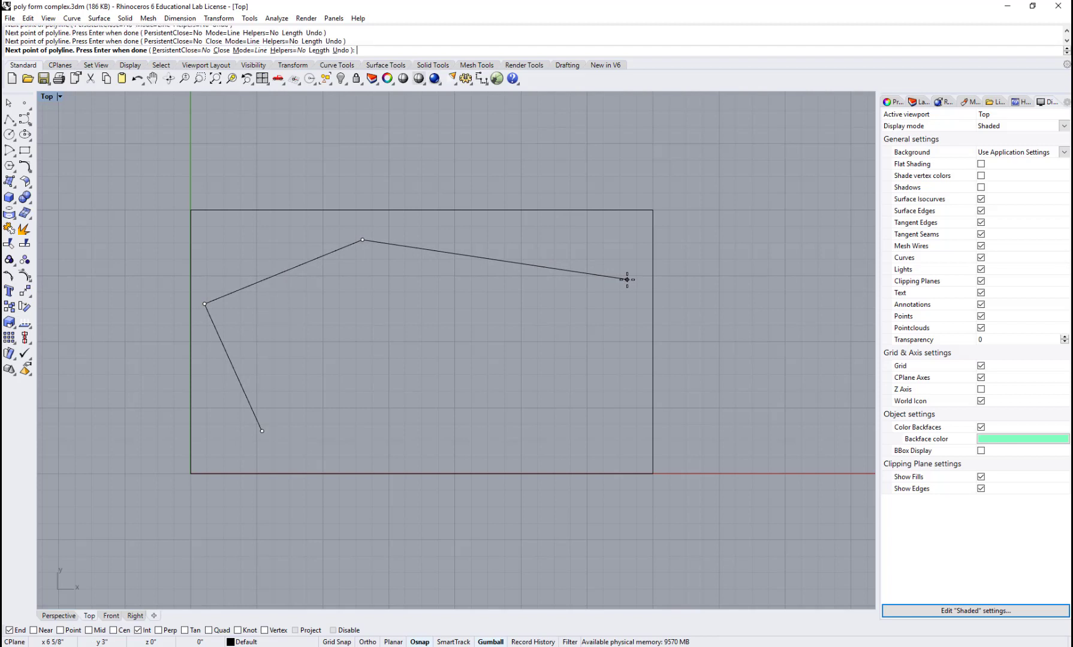
pyautogui.click(601, 393)
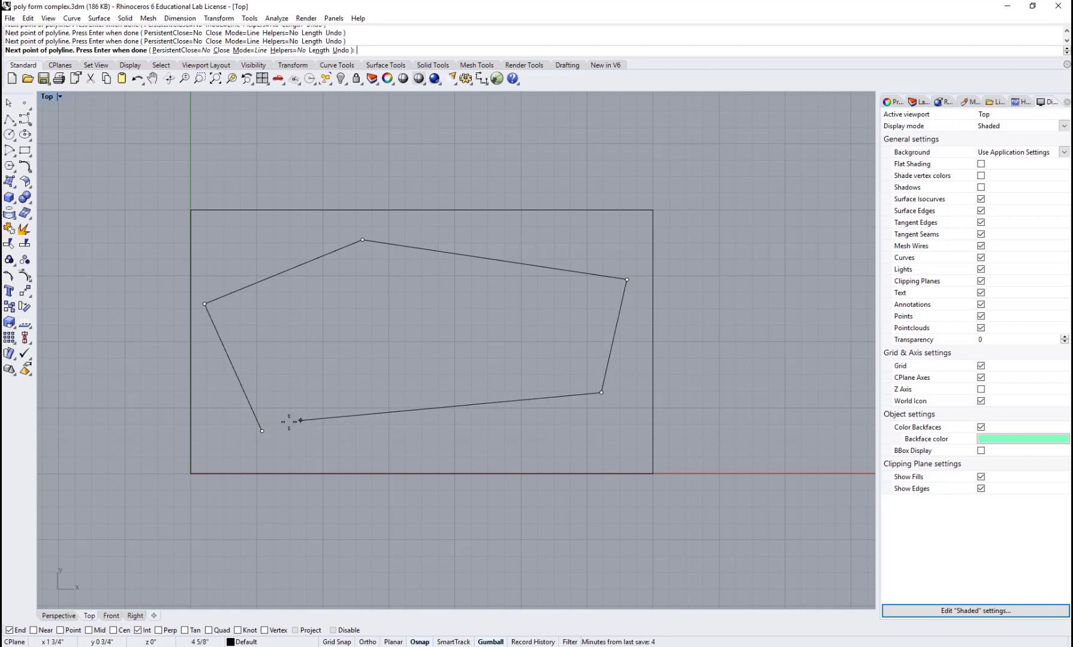
pyautogui.click(262, 431)
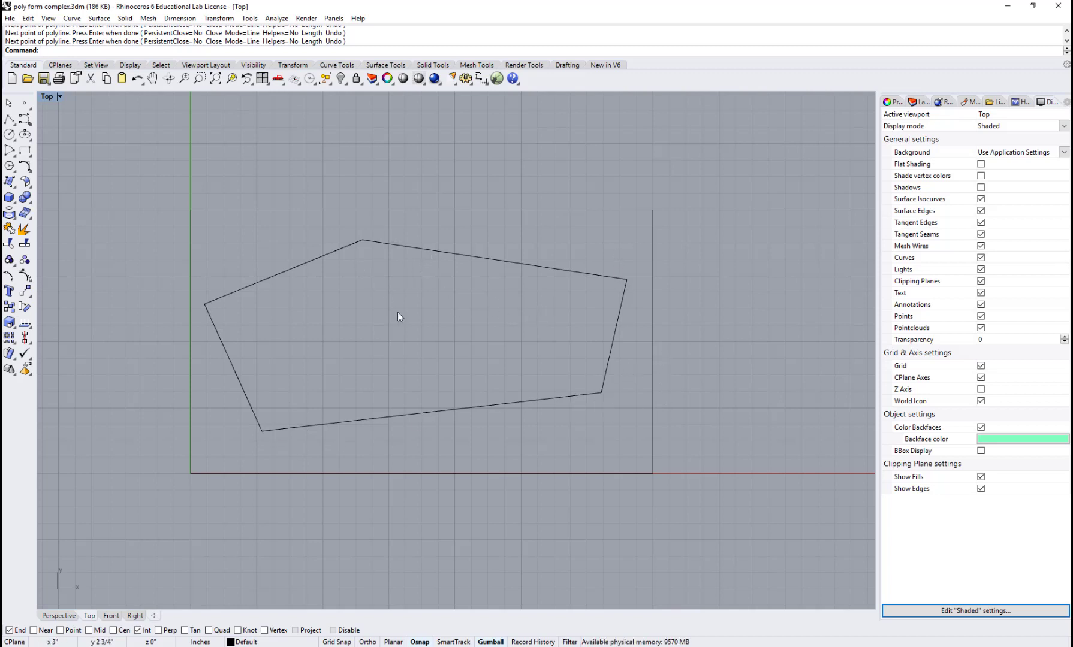
# Delete the guide rectangle surrounding the five-sided polyline.
pyautogui.click(464, 253)
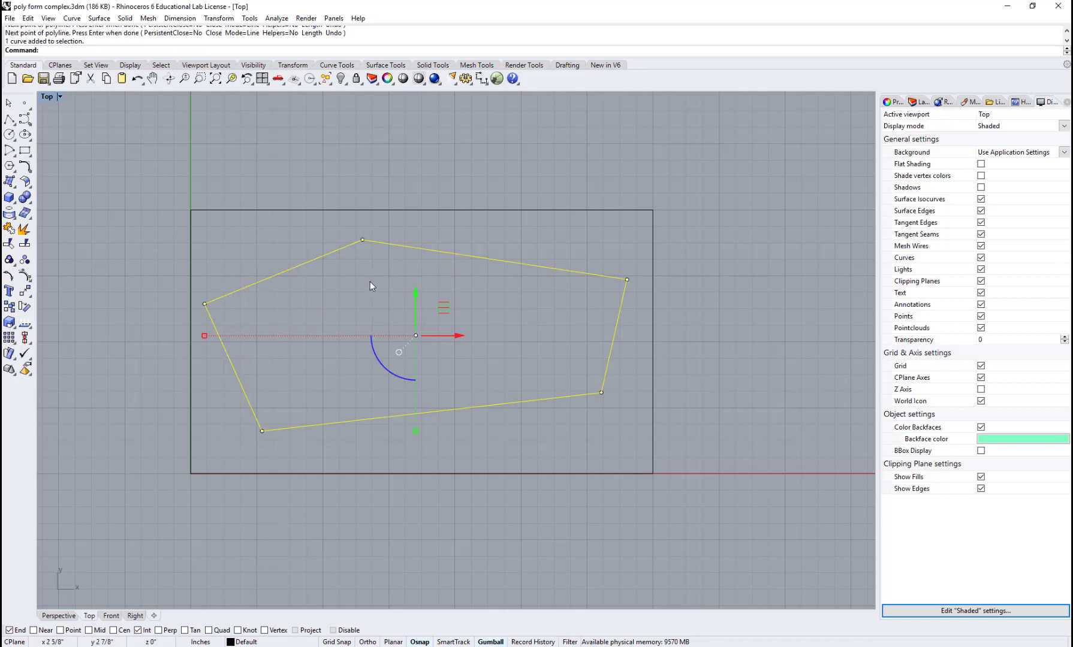
pyautogui.scroll(-2, 507, 336)
pyautogui.click(522, 338)
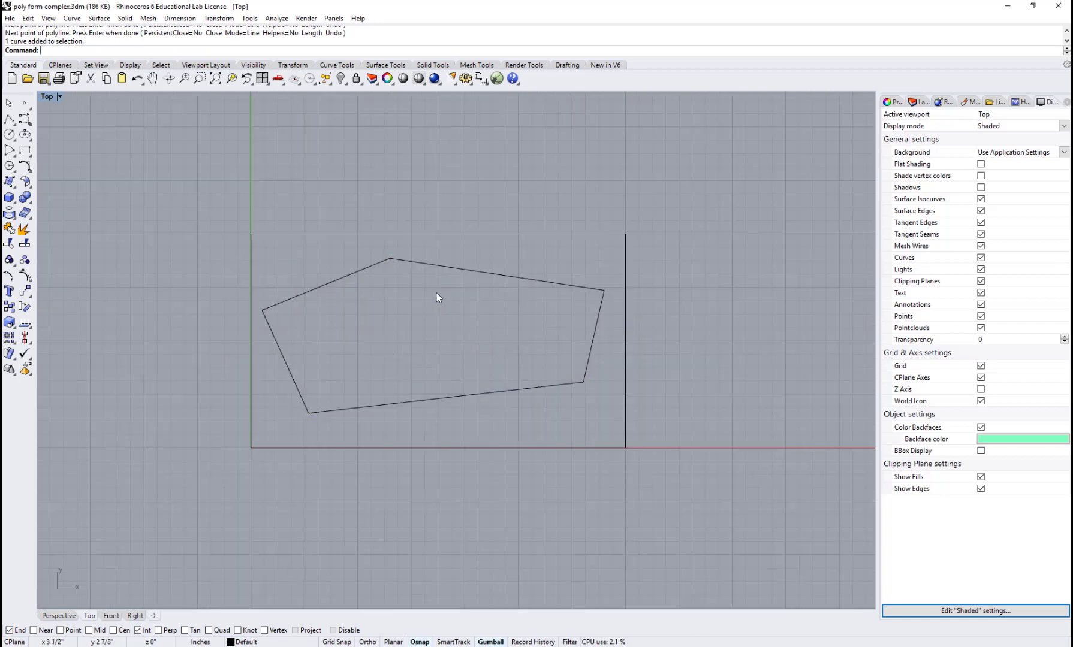
pyautogui.click(571, 233)
pyautogui.press('Delete')
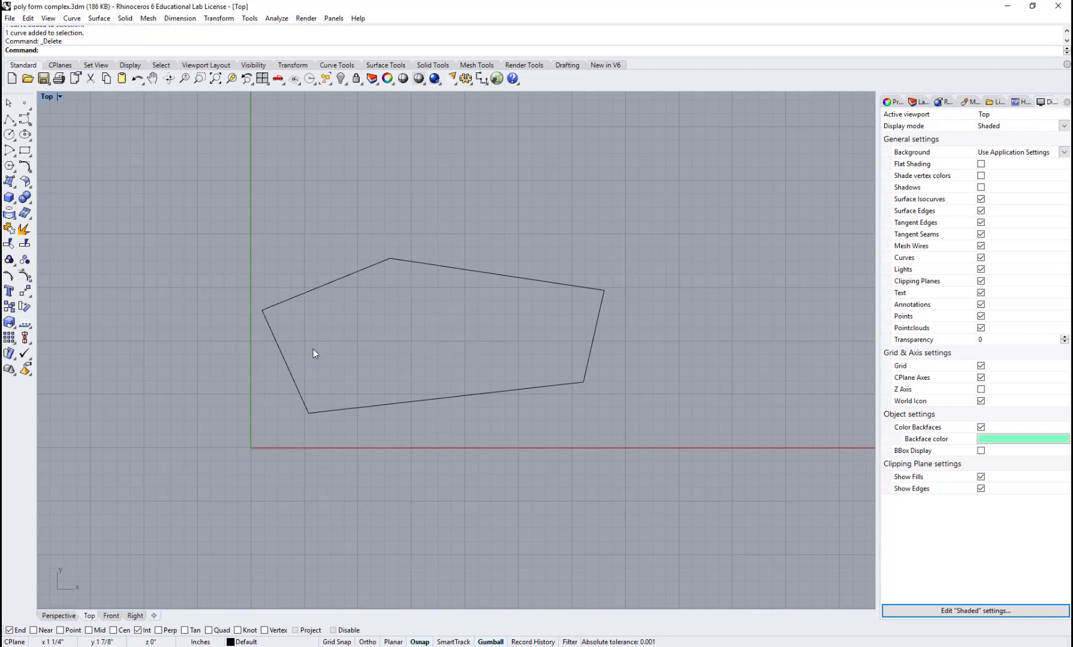
# Switch to the four-viewport layout and frame the polygon more closely in the Perspective view.
pyautogui.doubleClick(46, 95)
pyautogui.scroll(3, 482, 352)
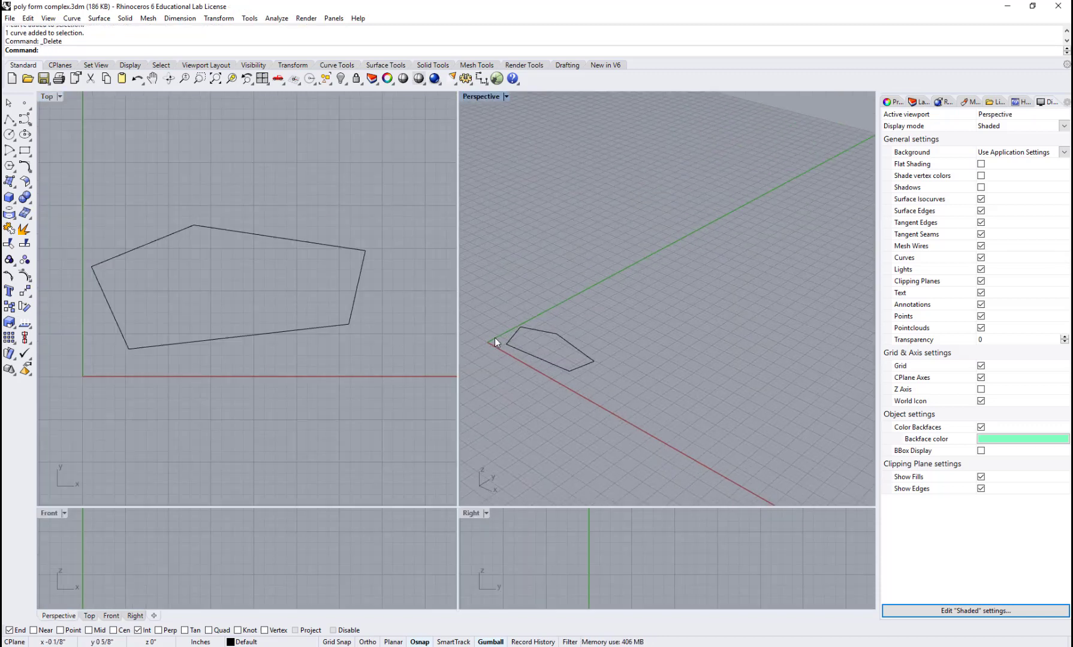
pyautogui.scroll(2, 494, 339)
pyautogui.keyDown('shift'); pyautogui.moveTo(581, 357); pyautogui.dragTo(643, 337, button='right'); pyautogui.keyUp('shift')
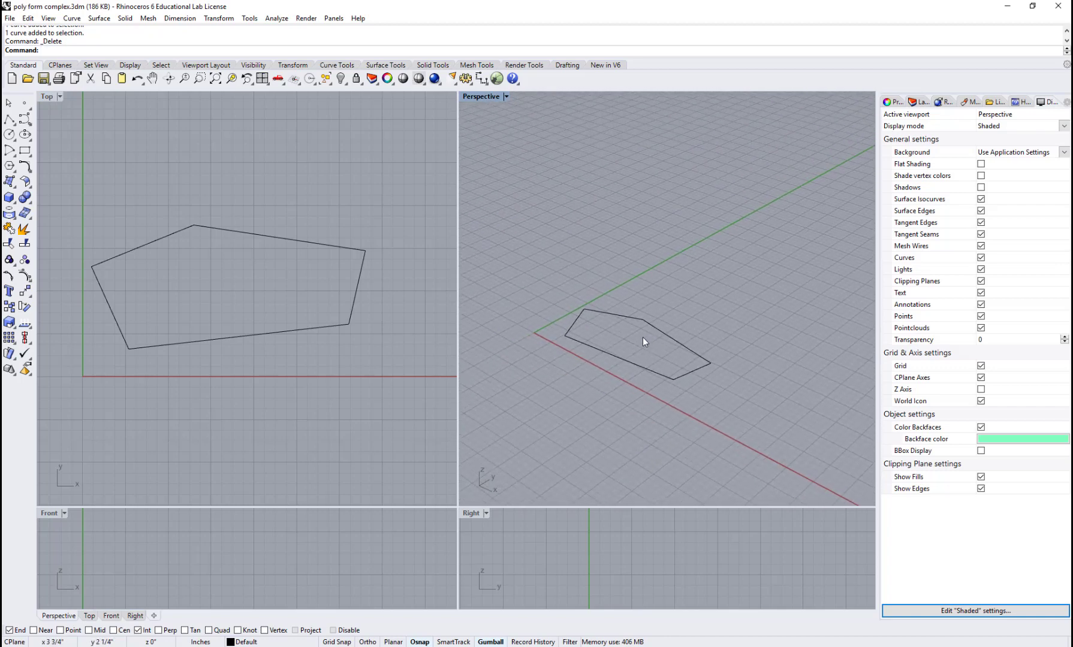
# Create a planar surface from the closed polygon curve and zoom the Perspective view to the selection.
pyautogui.click(274, 238)
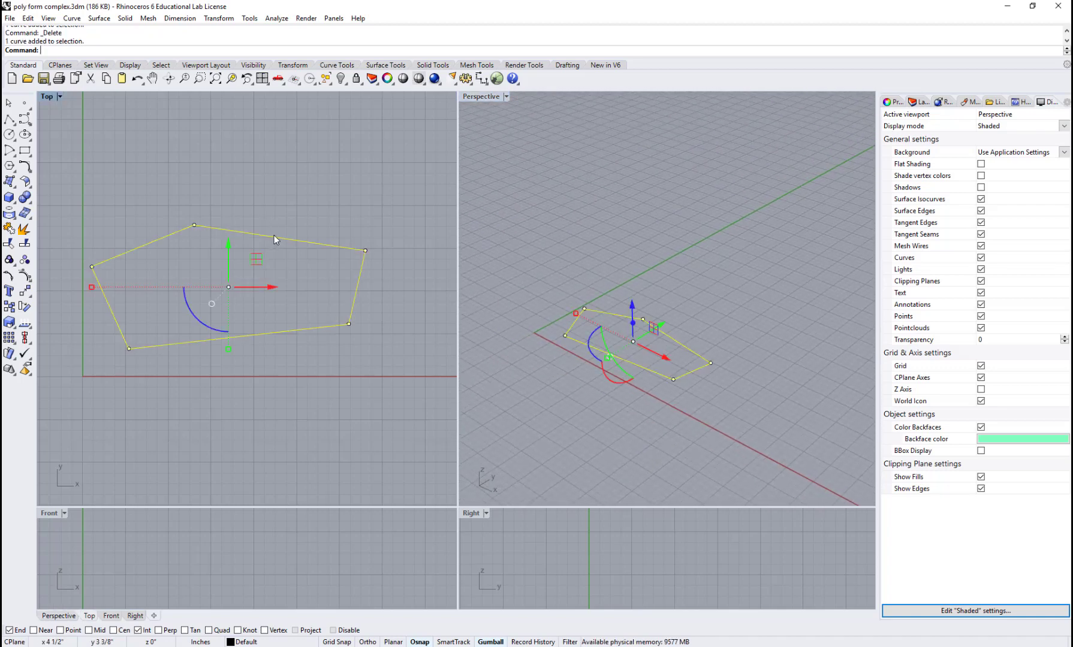
pyautogui.click(99, 19)
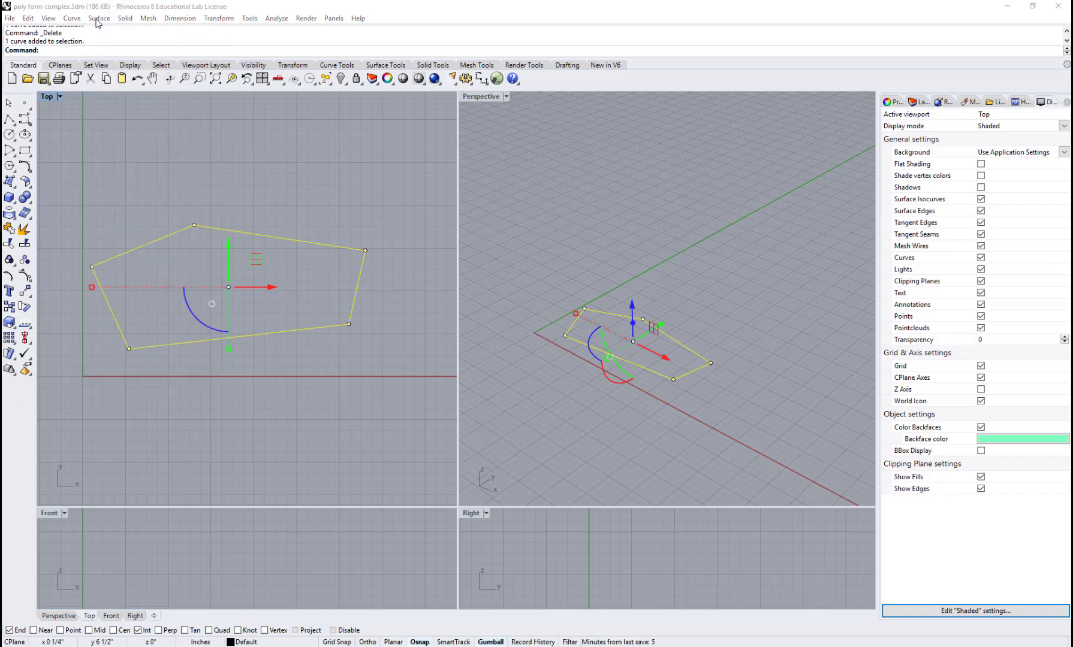
pyautogui.click(98, 21)
pyautogui.click(121, 145)
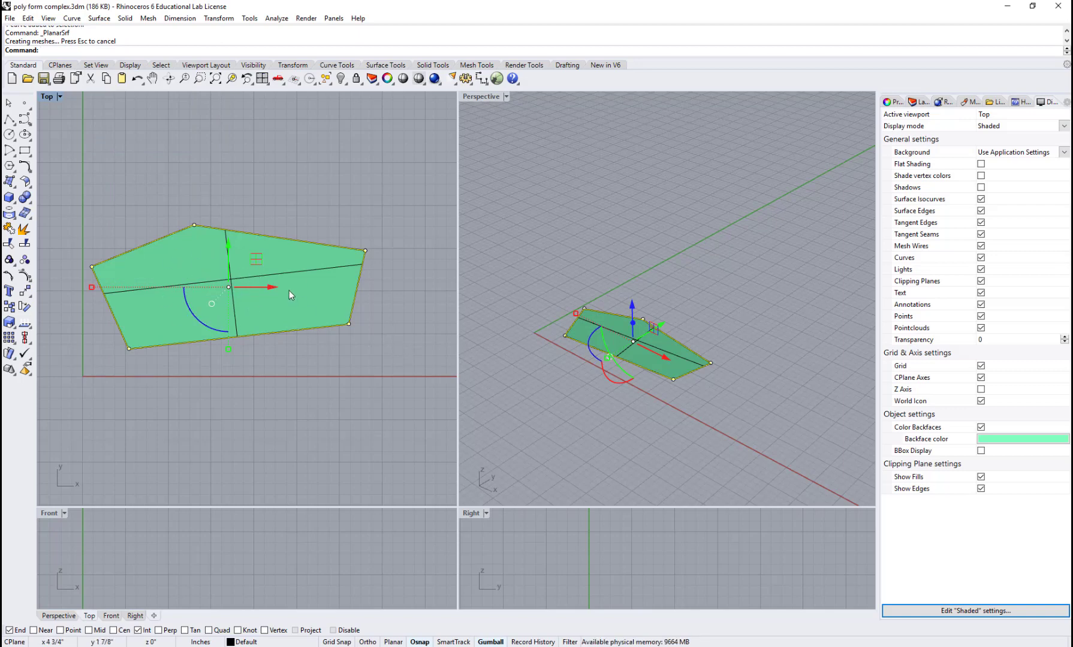
pyautogui.moveTo(545, 393); pyautogui.dragTo(605, 400, button='right')
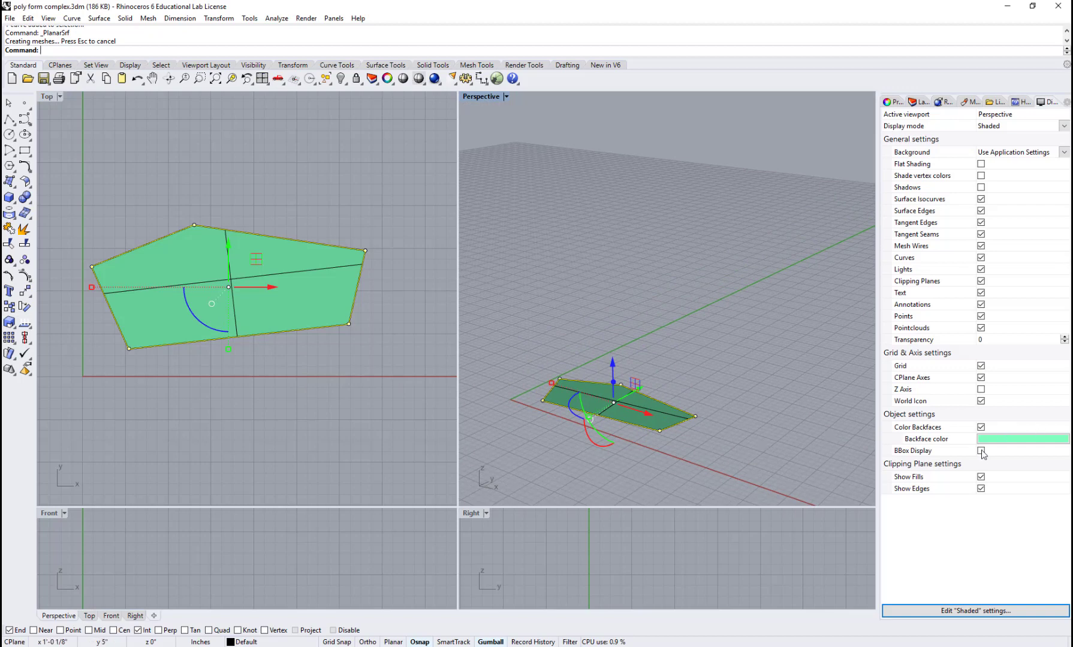
pyautogui.scroll(5, 602, 443)
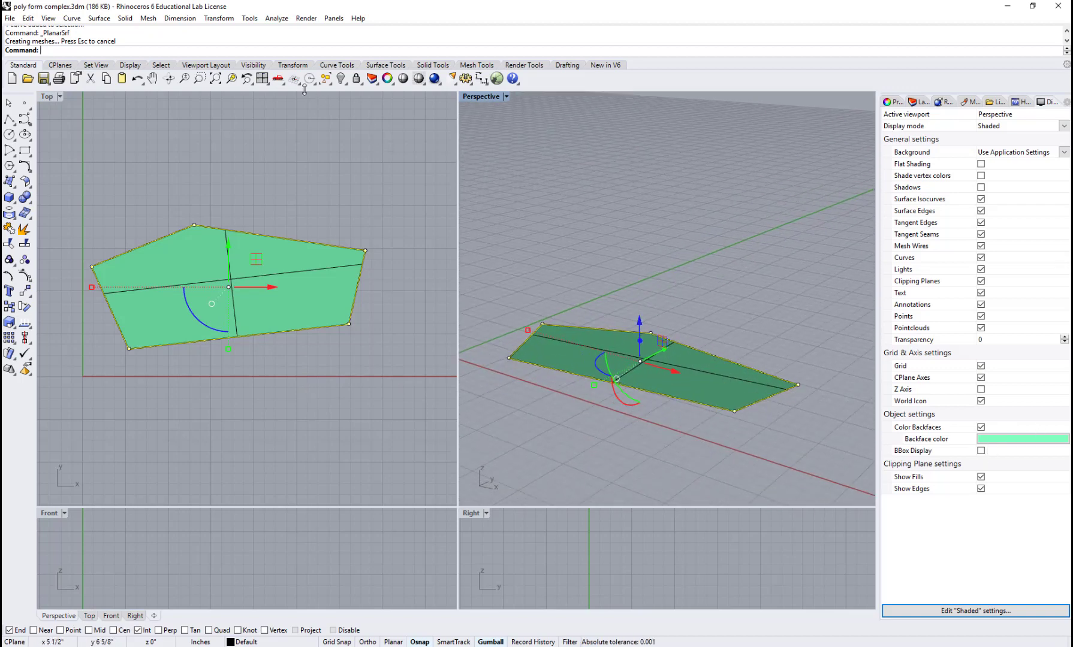
pyautogui.click(232, 79)
pyautogui.moveTo(681, 360); pyautogui.dragTo(674, 393, button='right')
pyautogui.press('Escape')
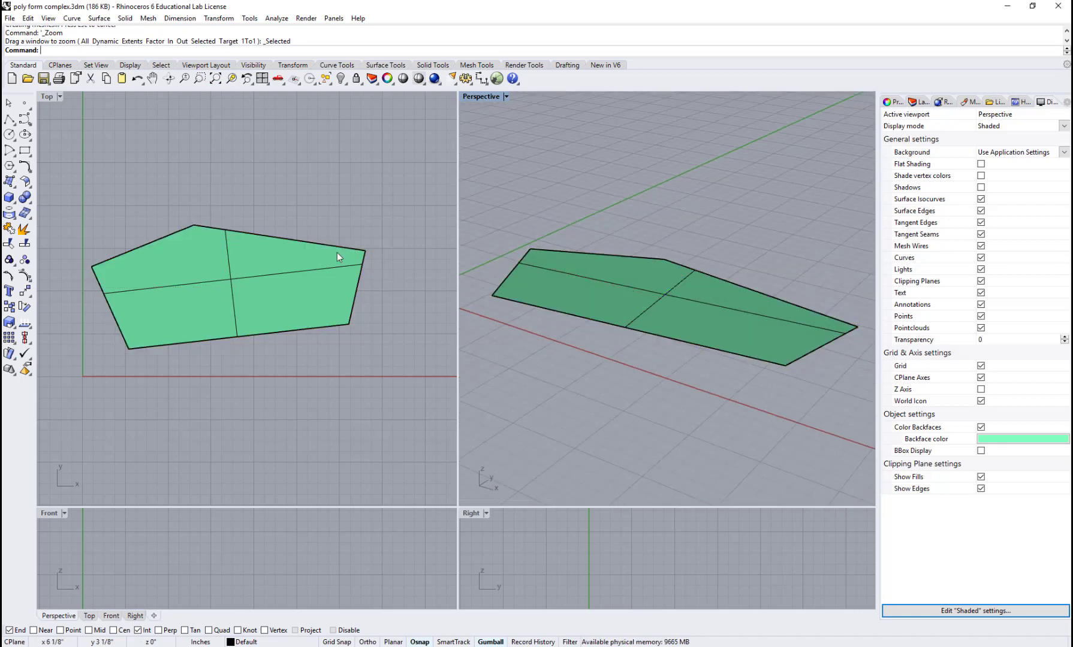
# Try to offset the polygon's boundary curve, not its surface, with an offset distance of 2.5 inches.
pyautogui.click(324, 243)
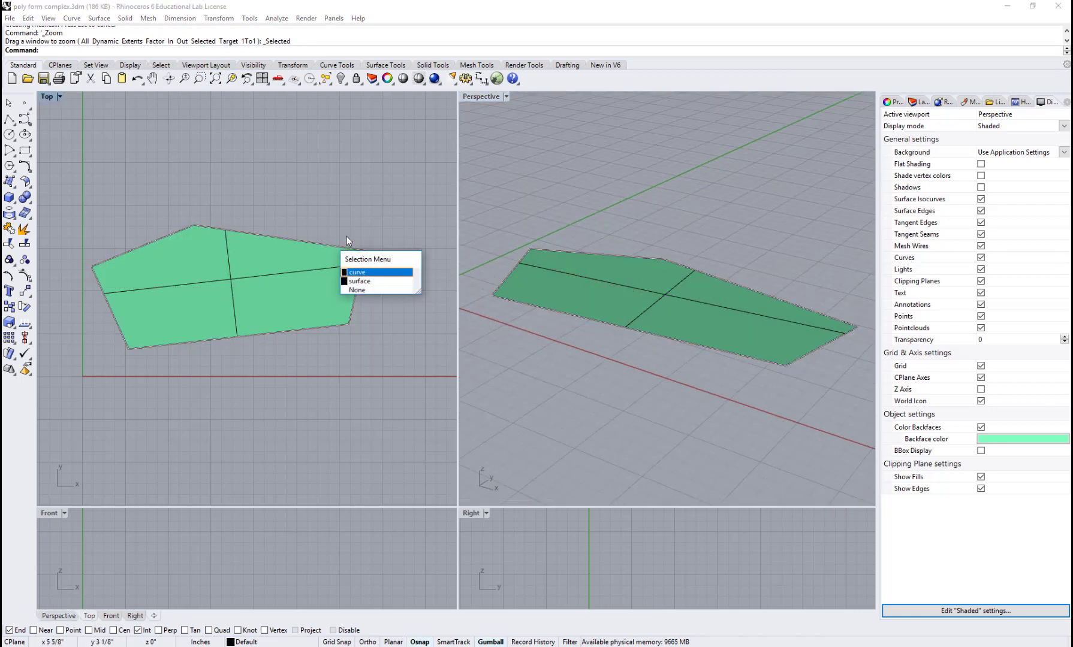
pyautogui.click(360, 273)
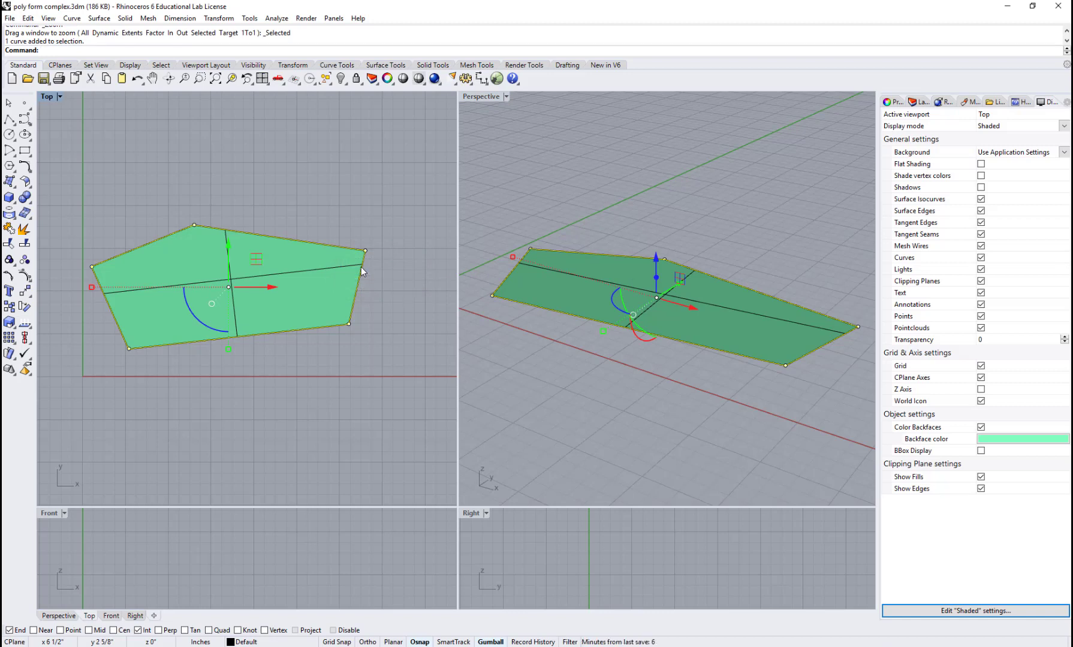
pyautogui.write('Offset')
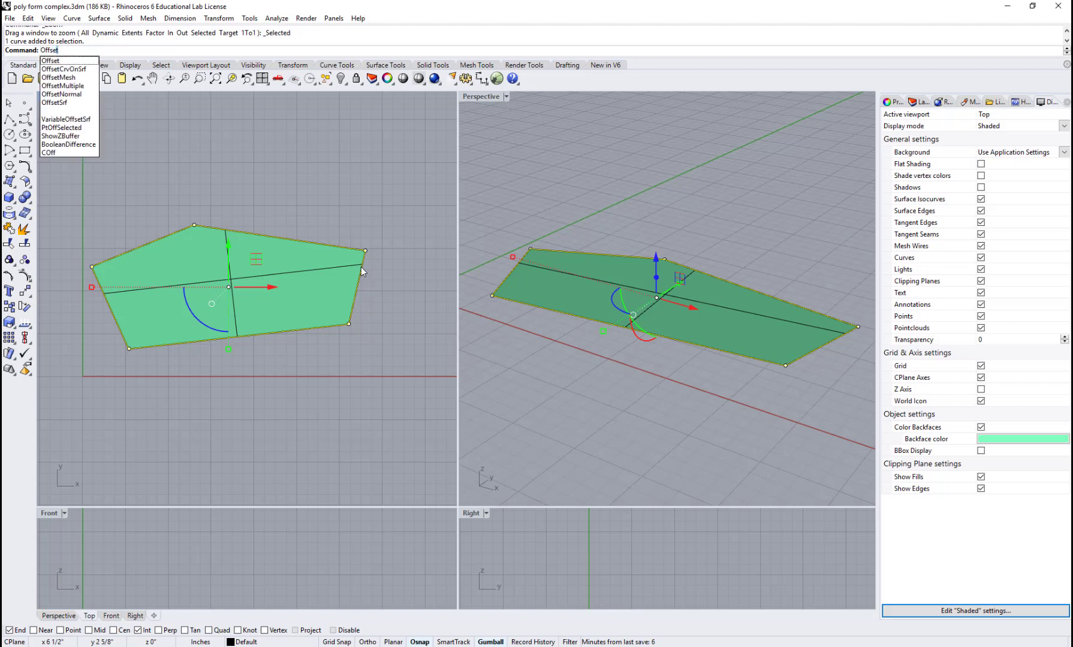
pyautogui.press('Return')
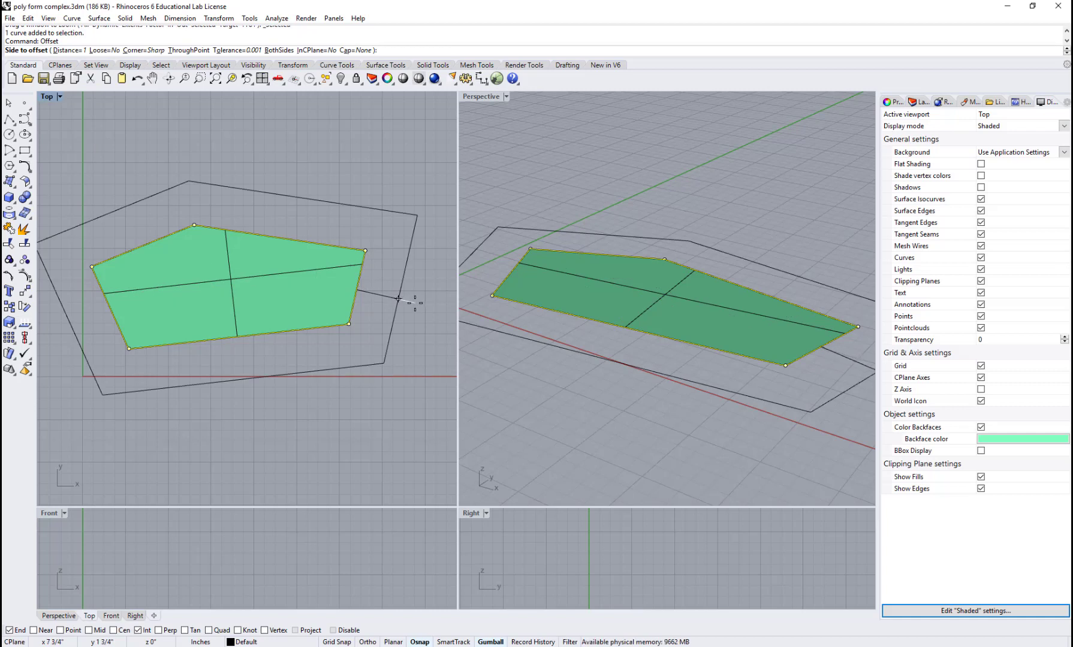
pyautogui.click(69, 51)
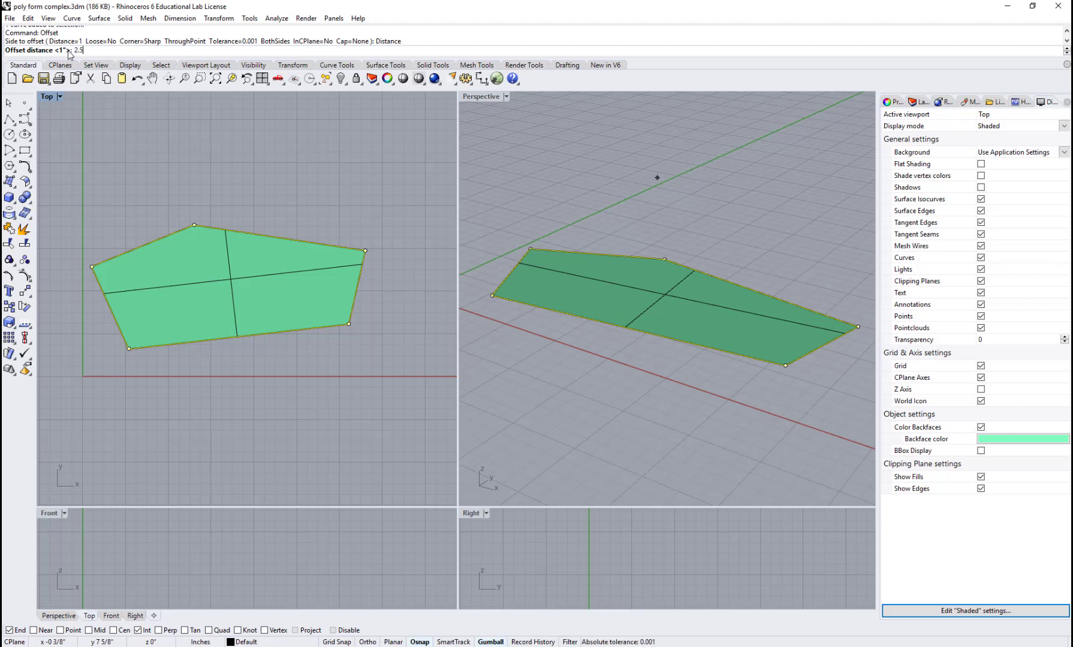
pyautogui.write('2.5')
pyautogui.press('Return')
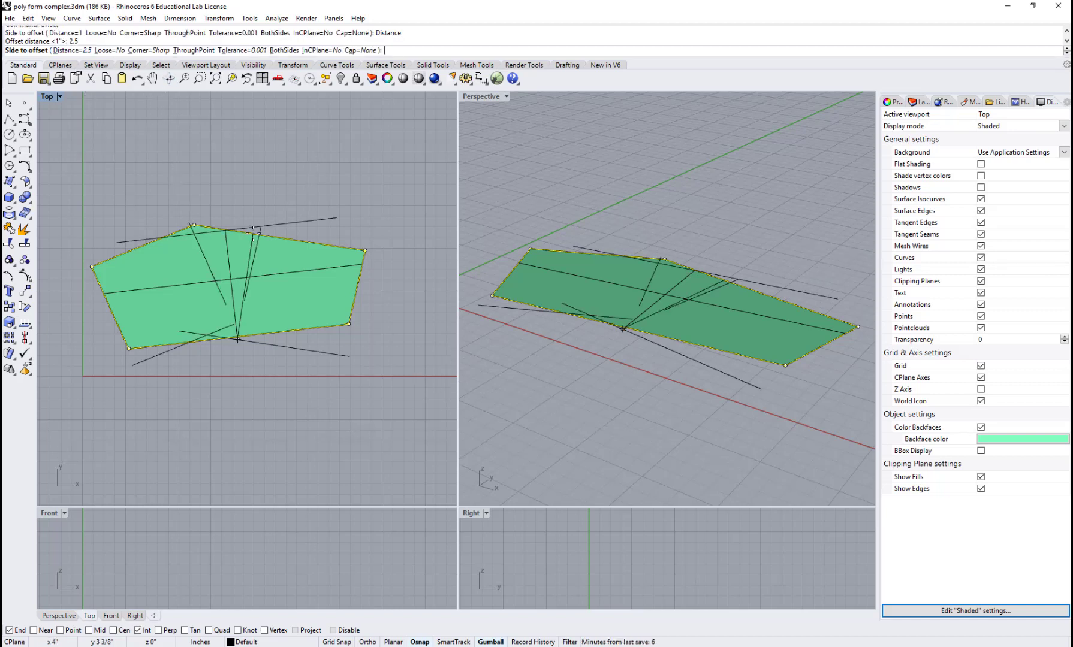
# Try offset distances of 2, 1.75 and 1 inch on the polygon curve, and cancel the Offset command.
pyautogui.click(78, 50)
pyautogui.write('2')
pyautogui.press('Return')
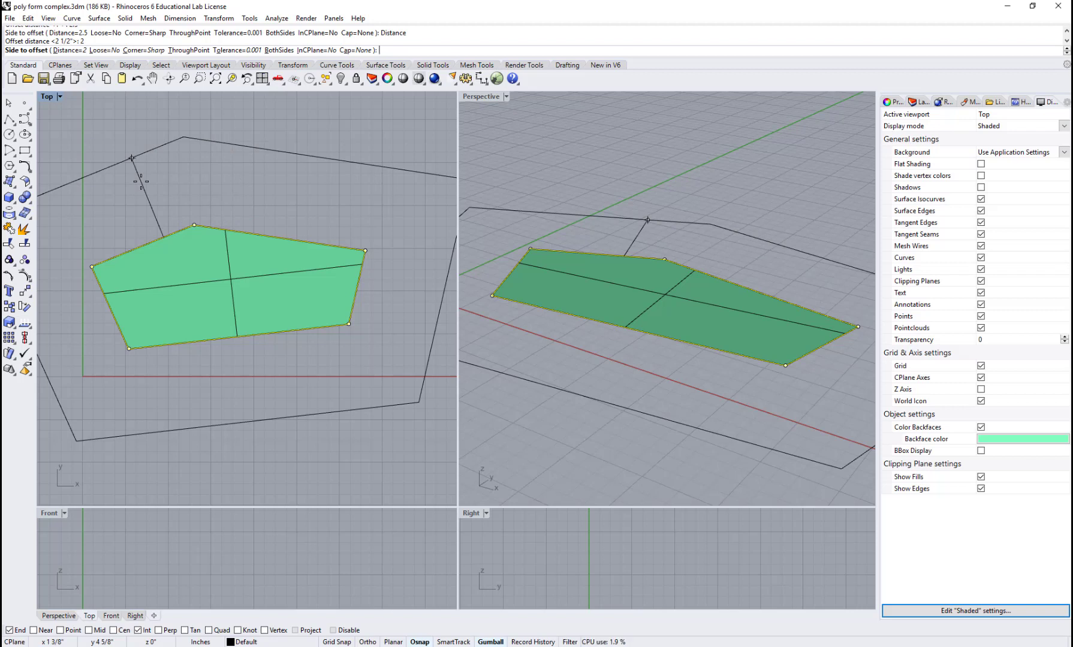
pyautogui.click(79, 50)
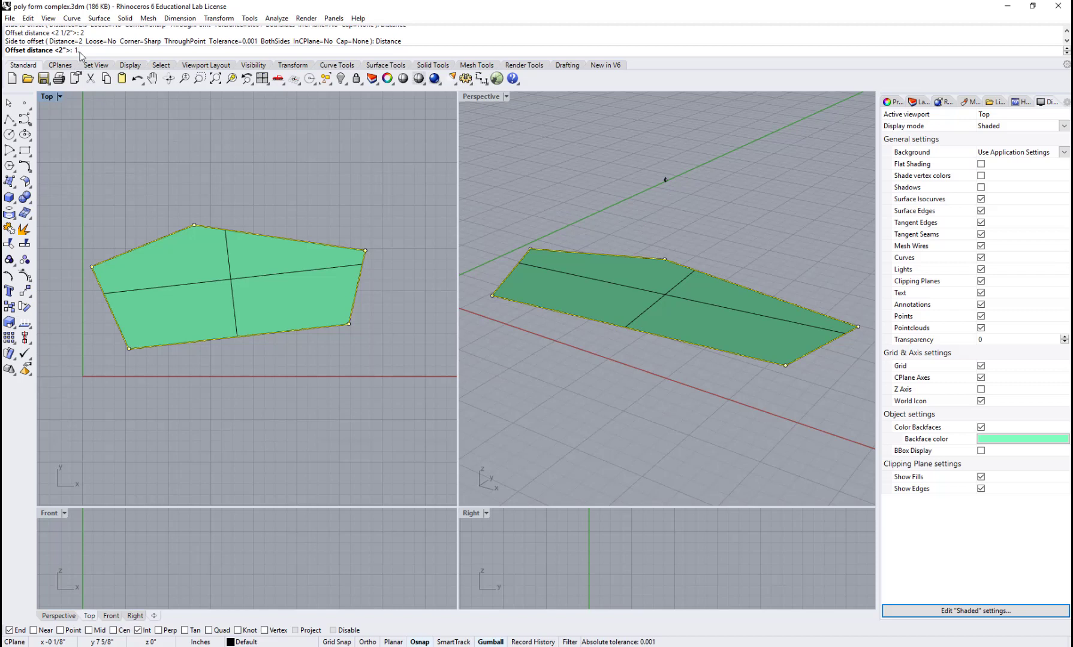
pyautogui.press('Return')
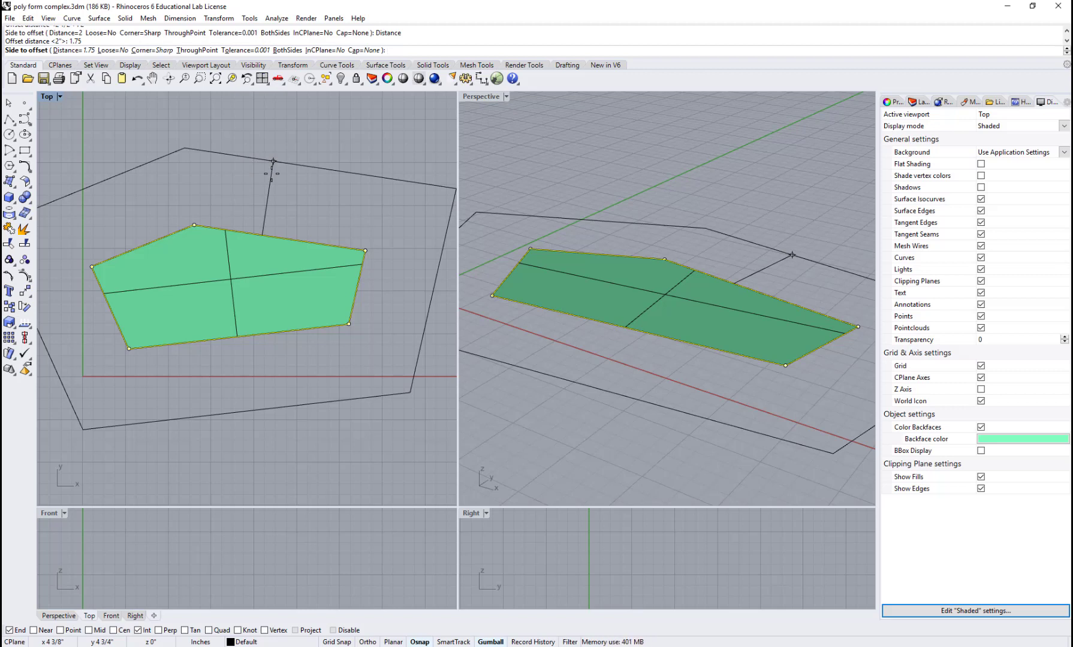
pyautogui.click(88, 51)
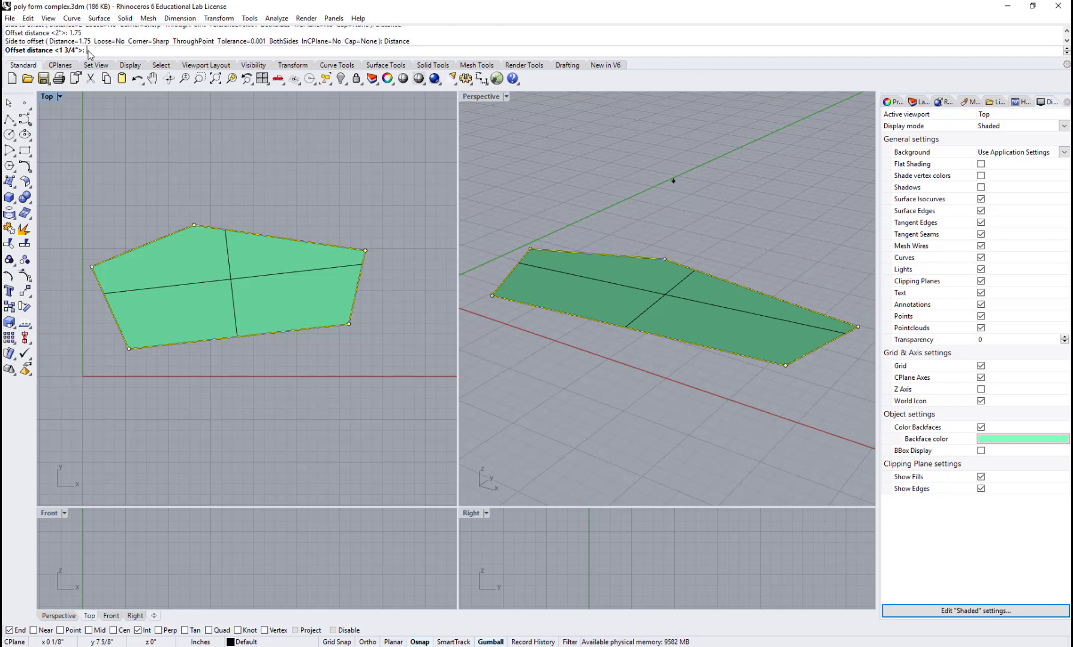
pyautogui.press('Return')
pyautogui.press('Escape')
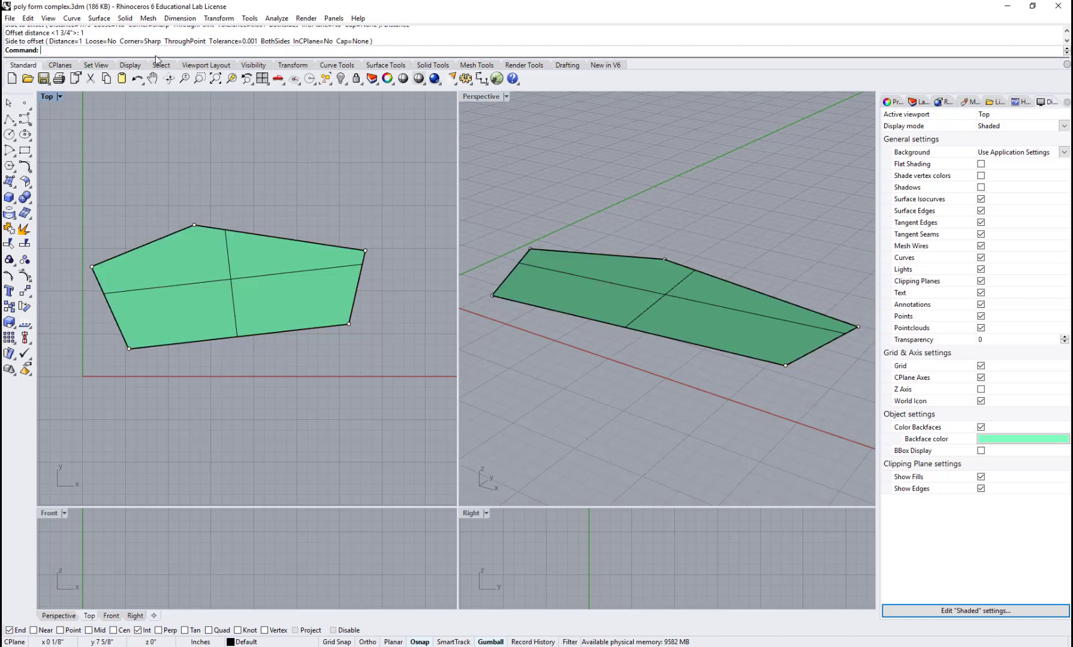
# Offset the polygon's boundary curve 1 inch outward, and delete the resulting outline.
pyautogui.press('Return')
pyautogui.click(288, 240)
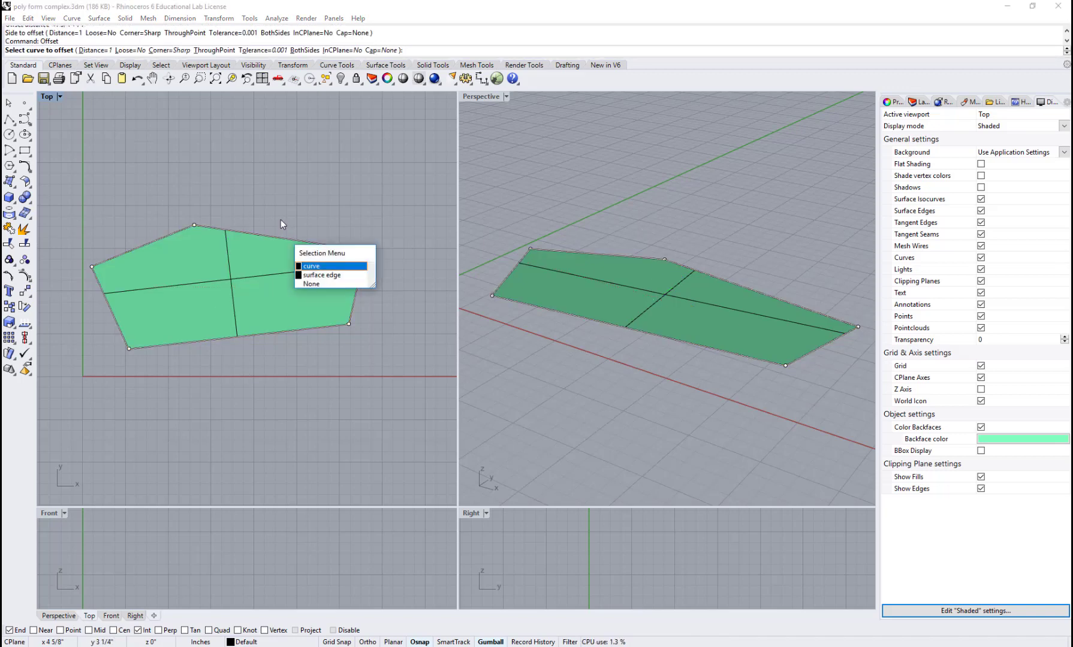
pyautogui.click(331, 271)
pyautogui.click(75, 51)
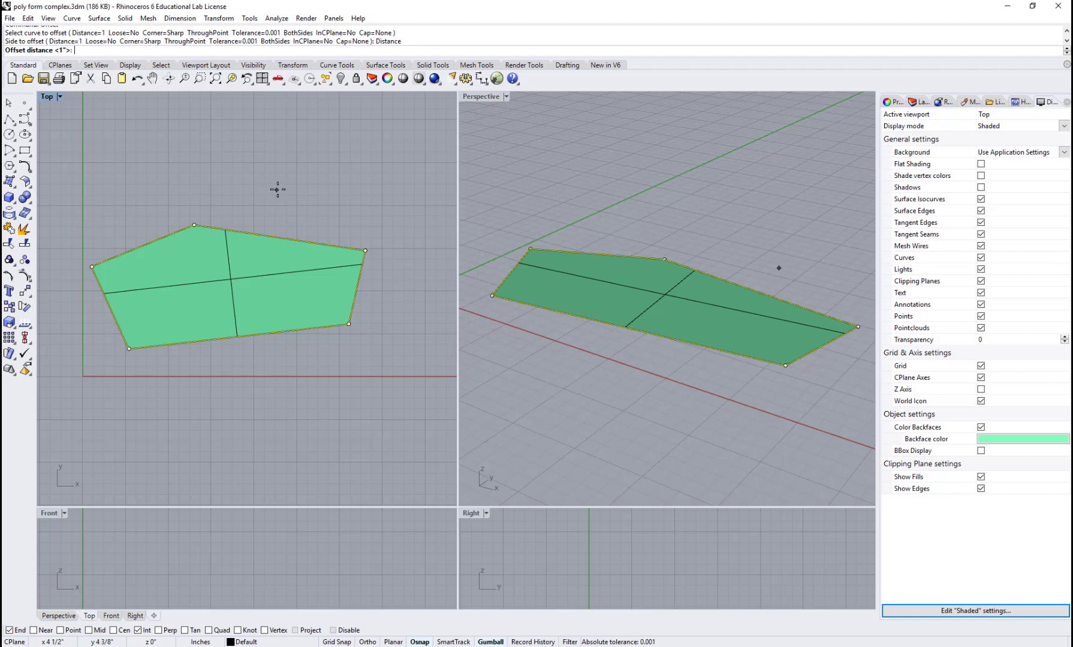
pyautogui.press('Return')
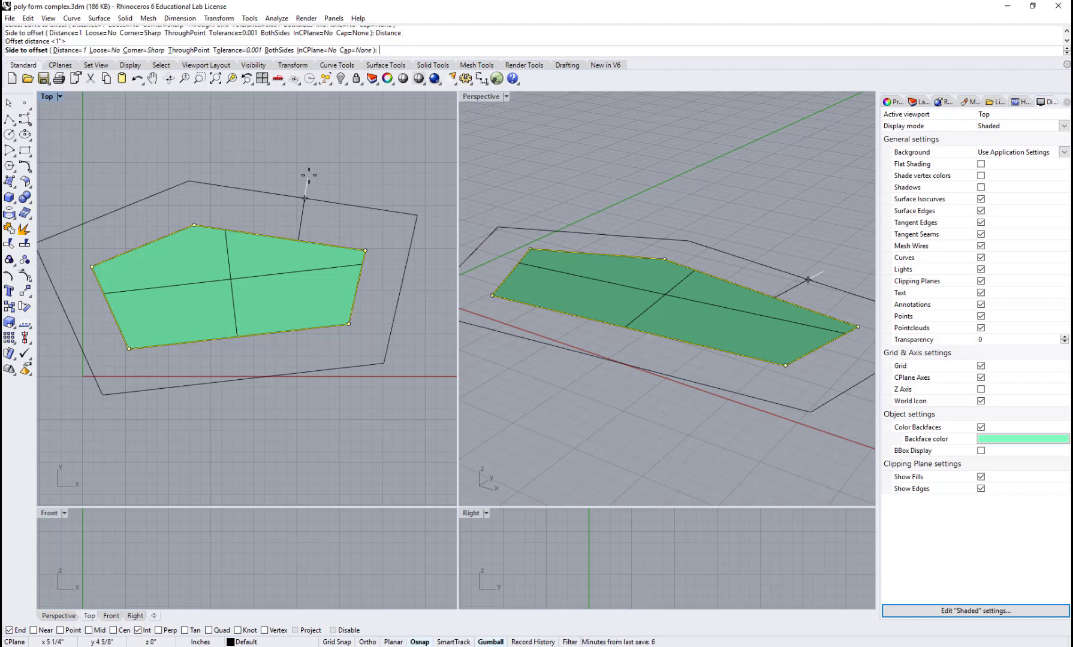
pyautogui.click(308, 175)
pyautogui.scroll(-2, 198, 231)
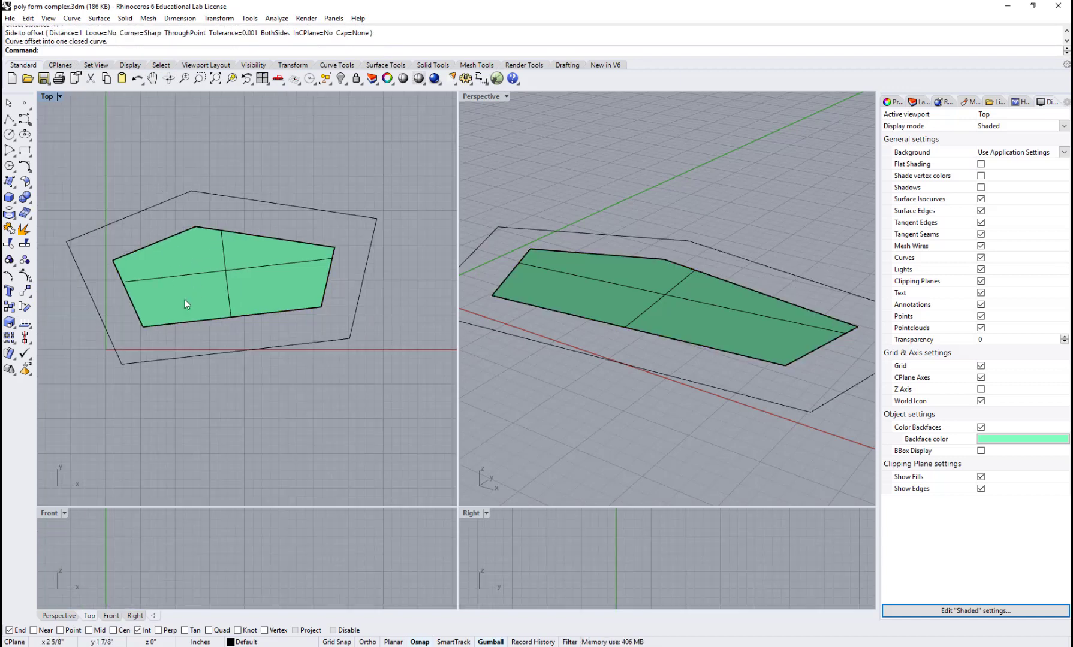
pyautogui.click(299, 204)
pyautogui.press('Delete')
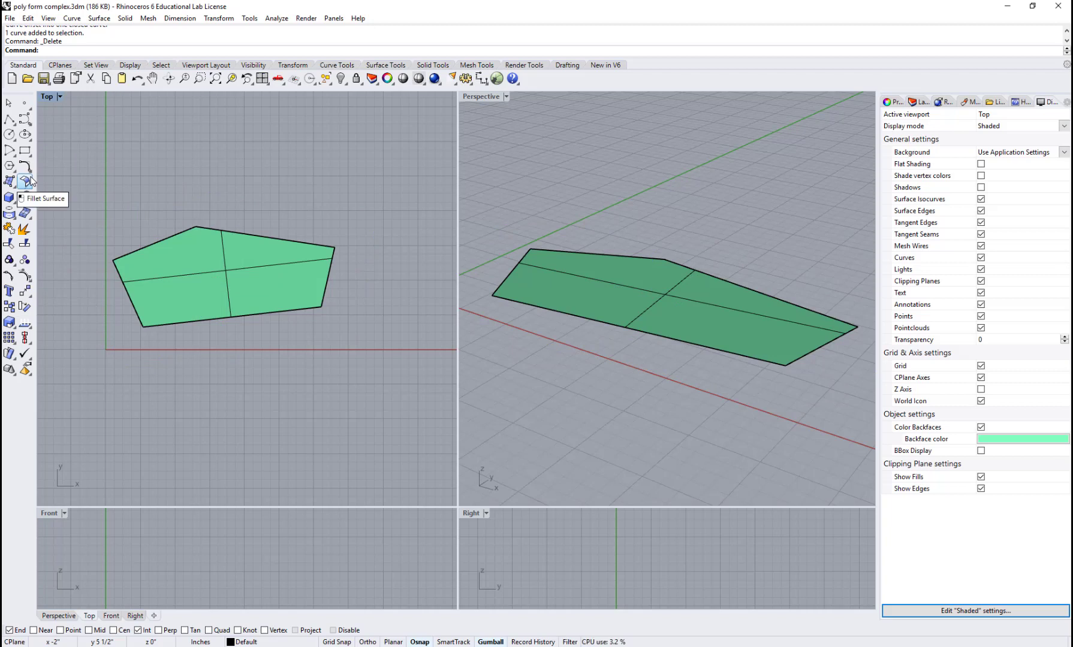
# Offset the polygon's boundary curve, not its surface edge, outward by 1.5 inches.
pyautogui.write('Offset')
pyautogui.press('Return')
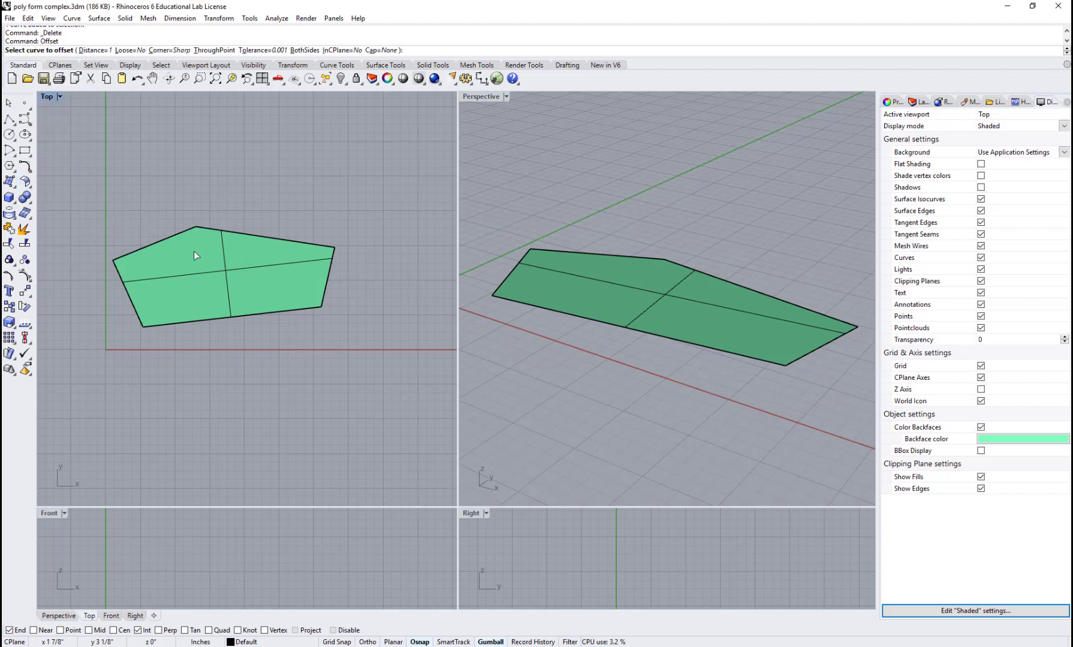
pyautogui.click(269, 239)
pyautogui.click(311, 269)
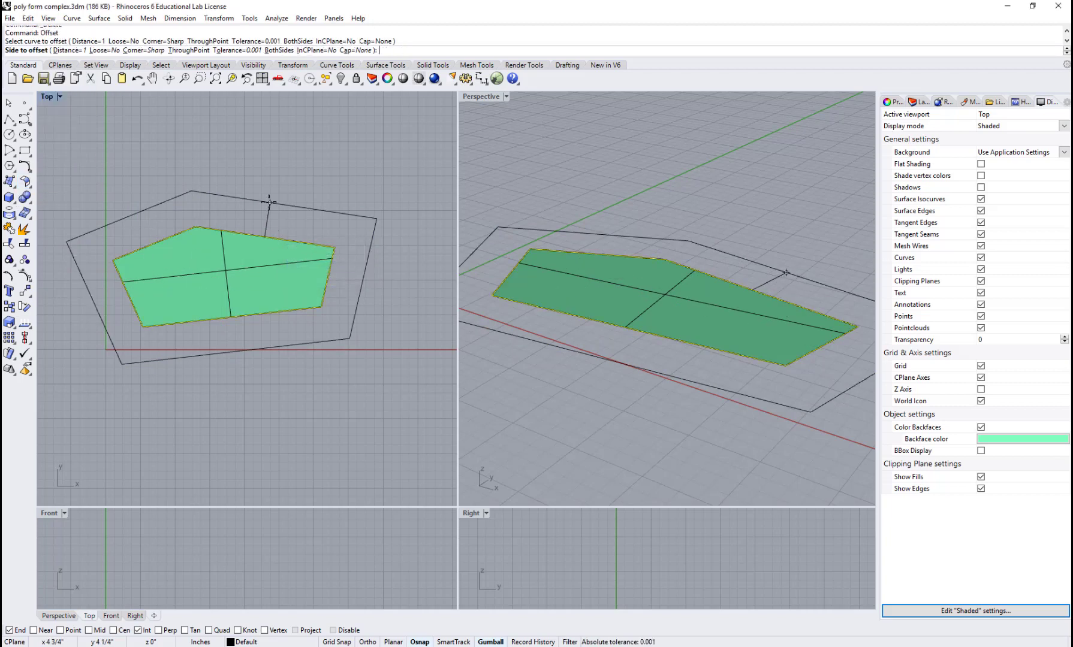
pyautogui.click(66, 50)
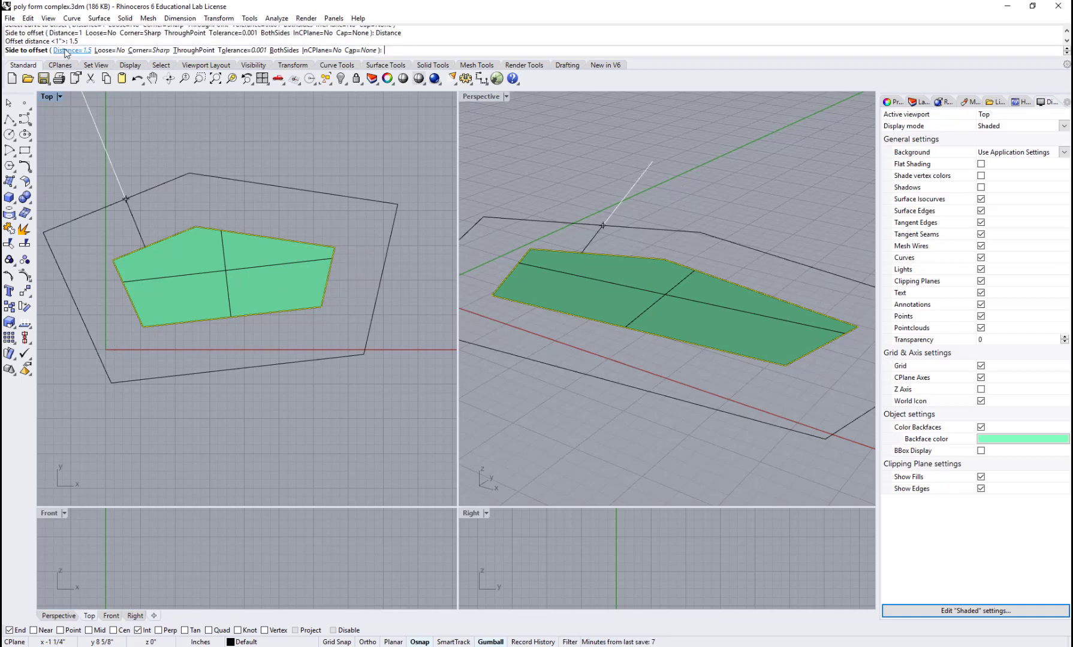
pyautogui.click(138, 135)
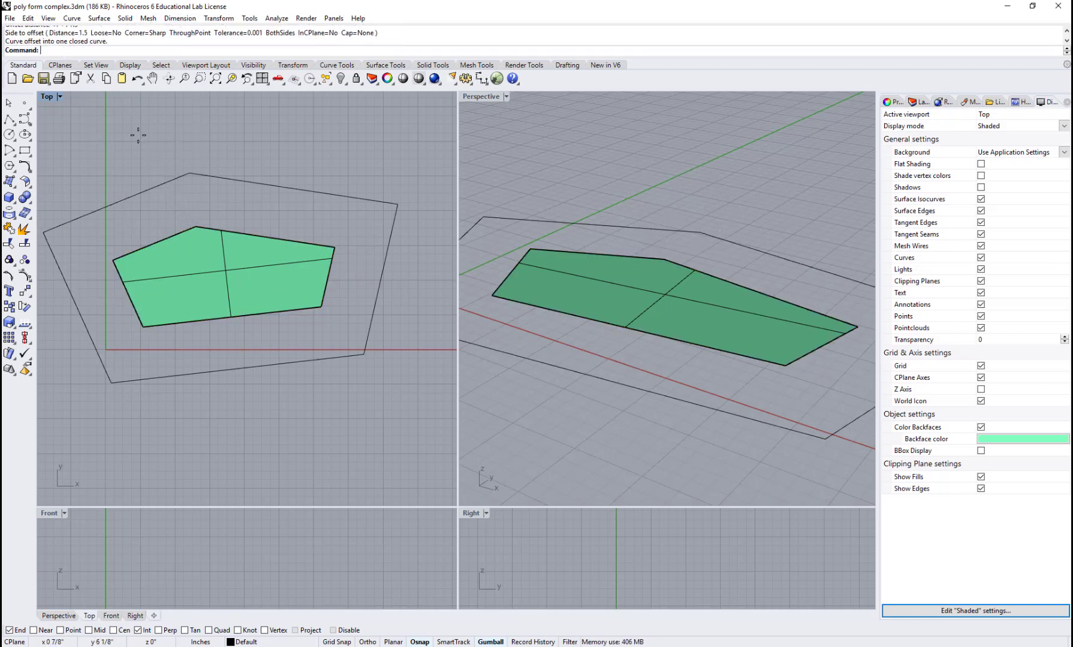
# Delete the inner polygon curve while keeping its surface, and explode the outer offset outline into separate segments.
pyautogui.click(289, 239)
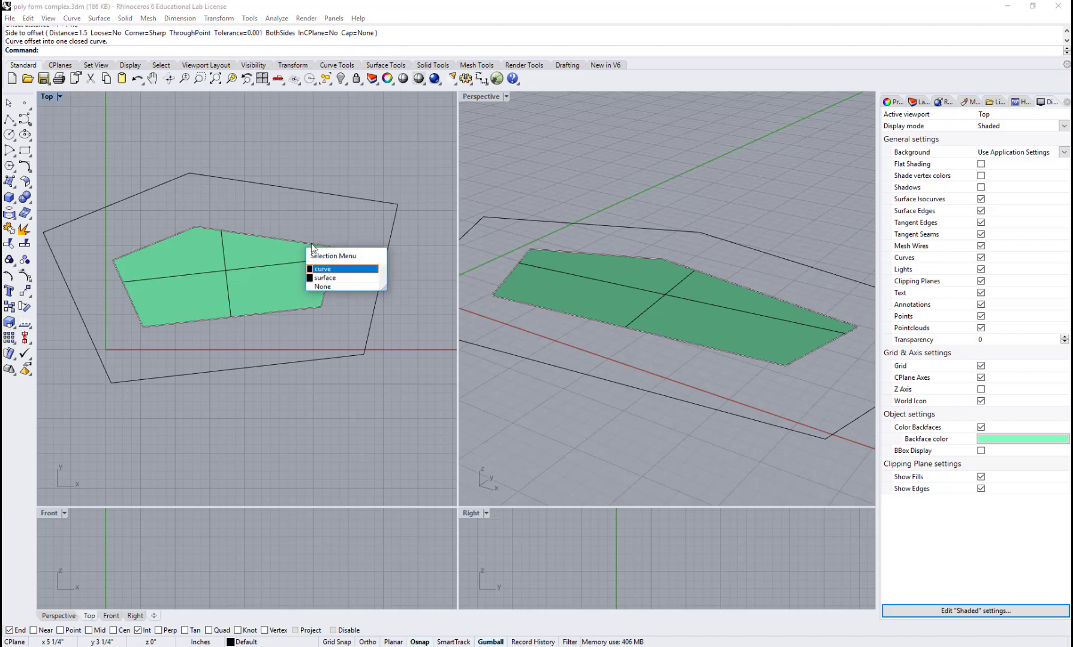
pyautogui.click(329, 270)
pyautogui.press('Delete')
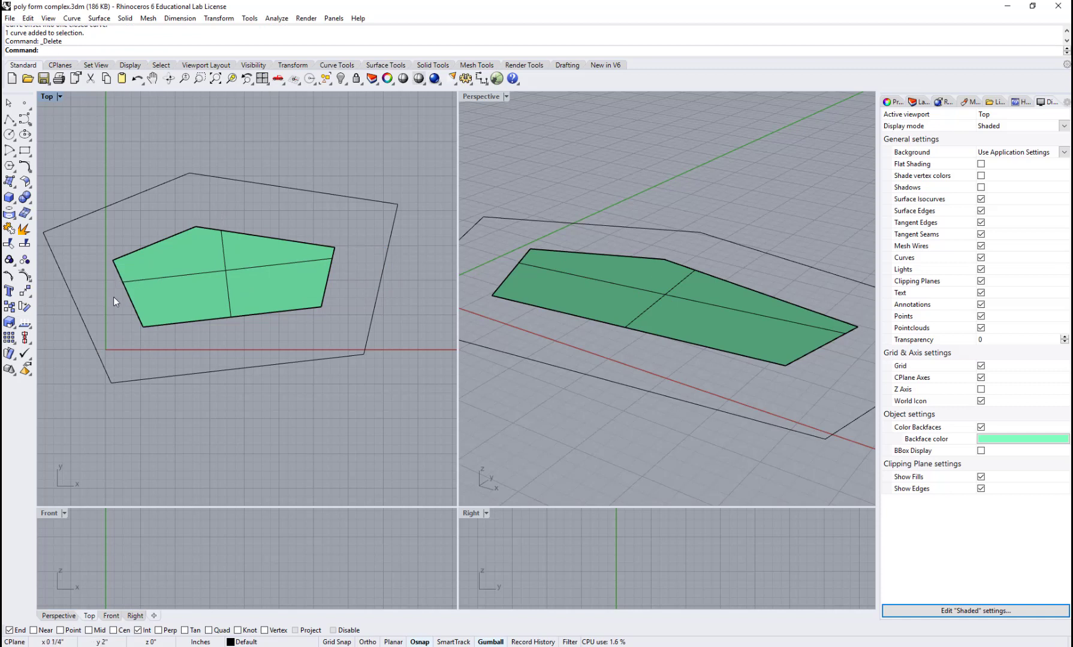
pyautogui.click(322, 193)
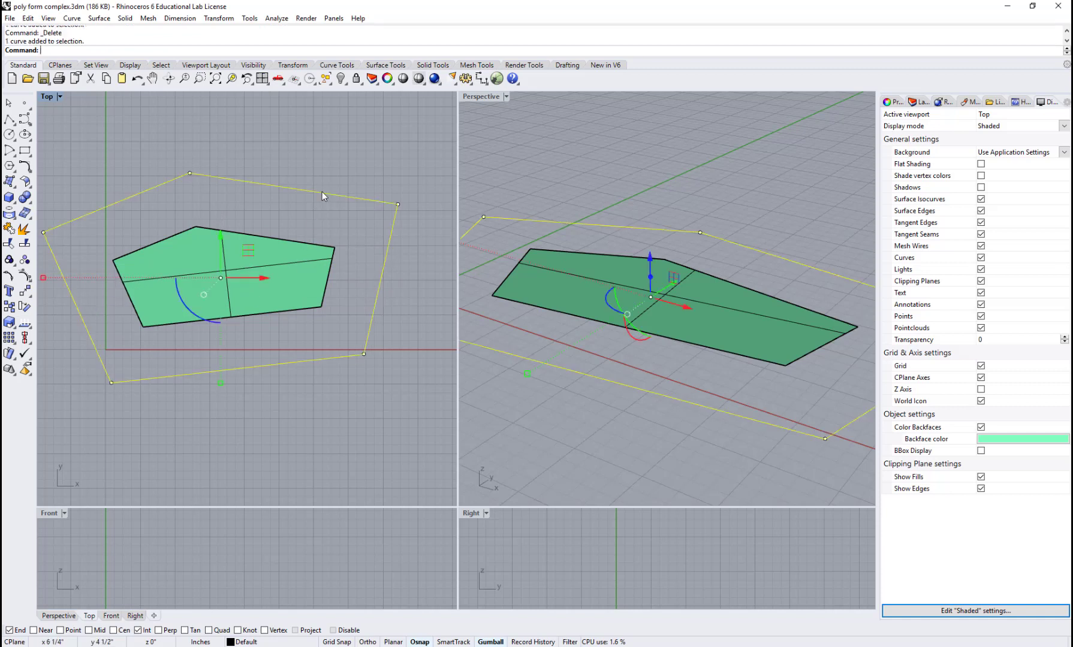
pyautogui.click(23, 231)
# Offset the outer outline's left segment 1 inch inward toward the green surface and clear the selection.
pyautogui.click(90, 338)
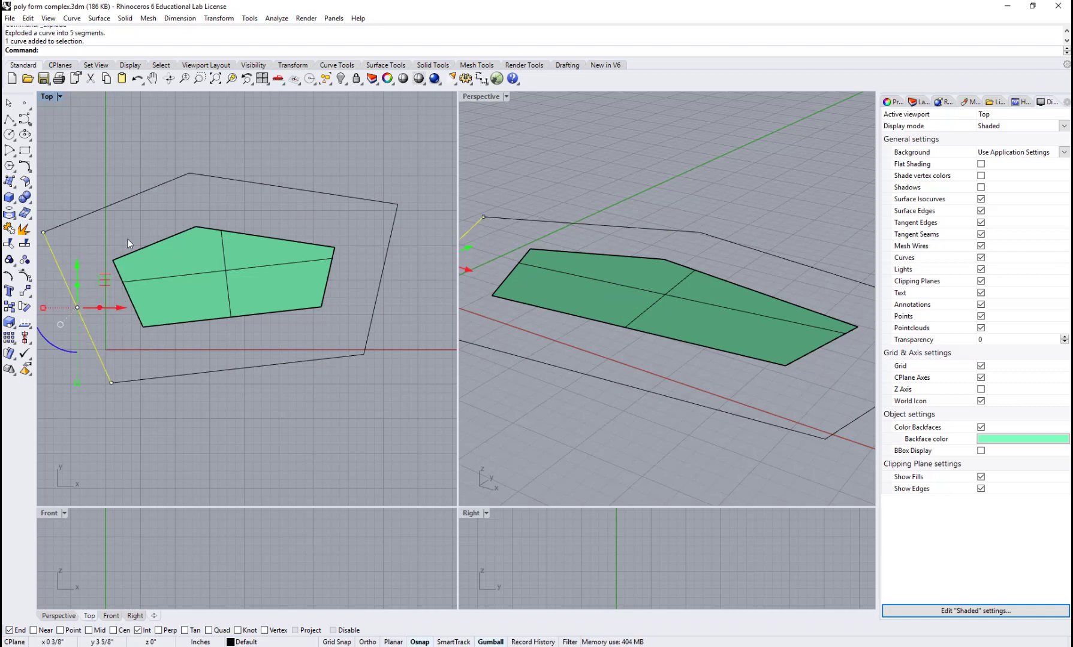
pyautogui.write('Offset')
pyautogui.press('Return')
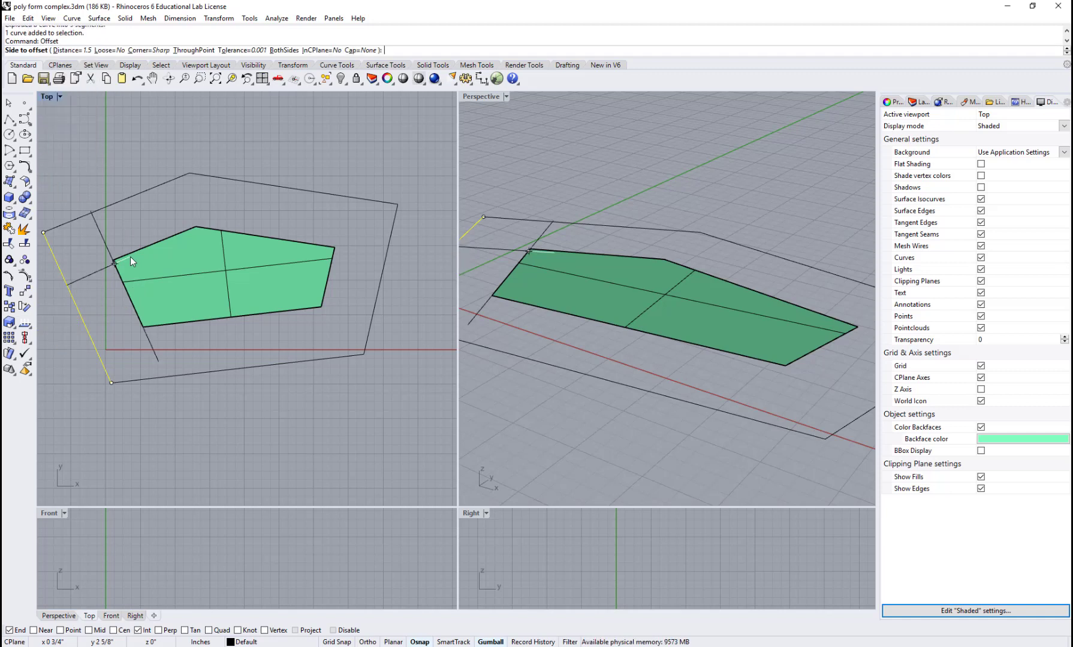
pyautogui.click(75, 50)
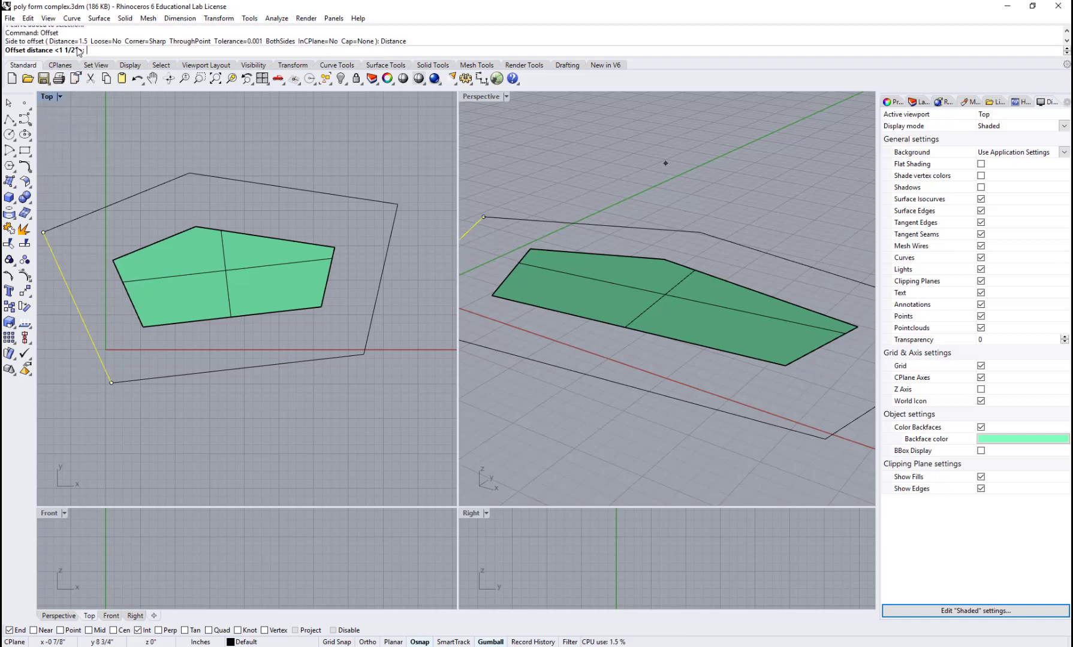
pyautogui.write('1')
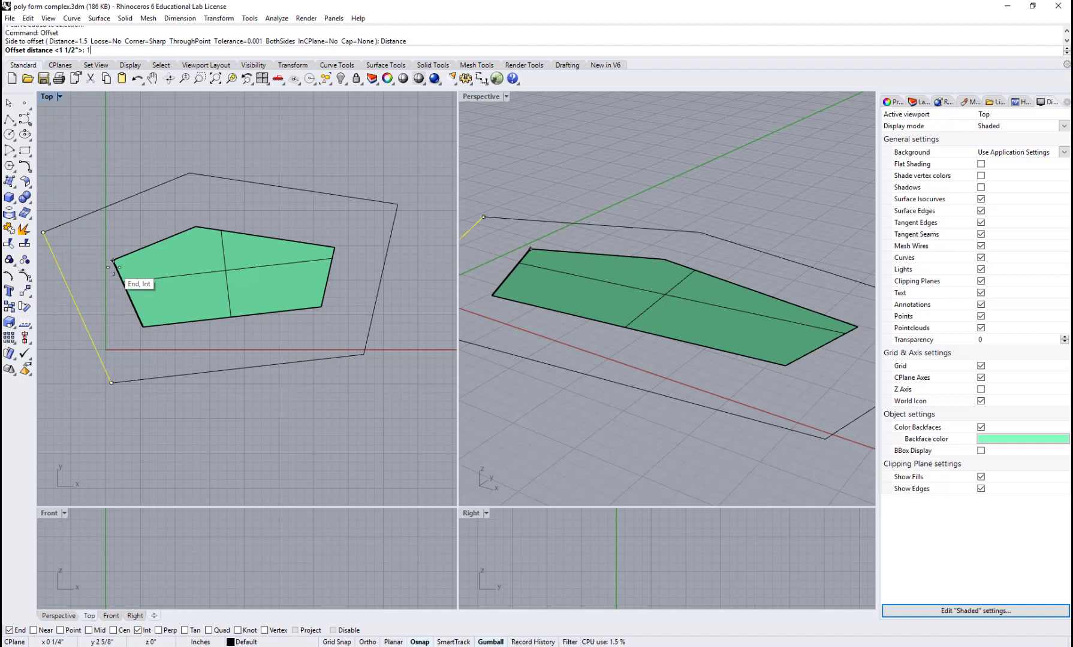
pyautogui.press('Return')
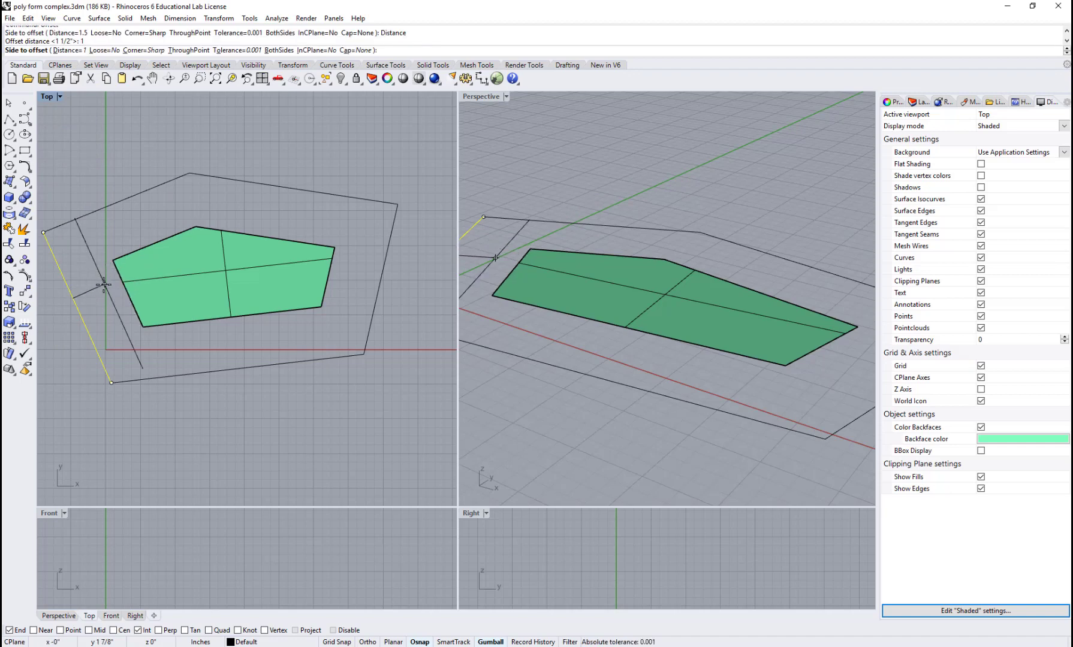
pyautogui.click(104, 285)
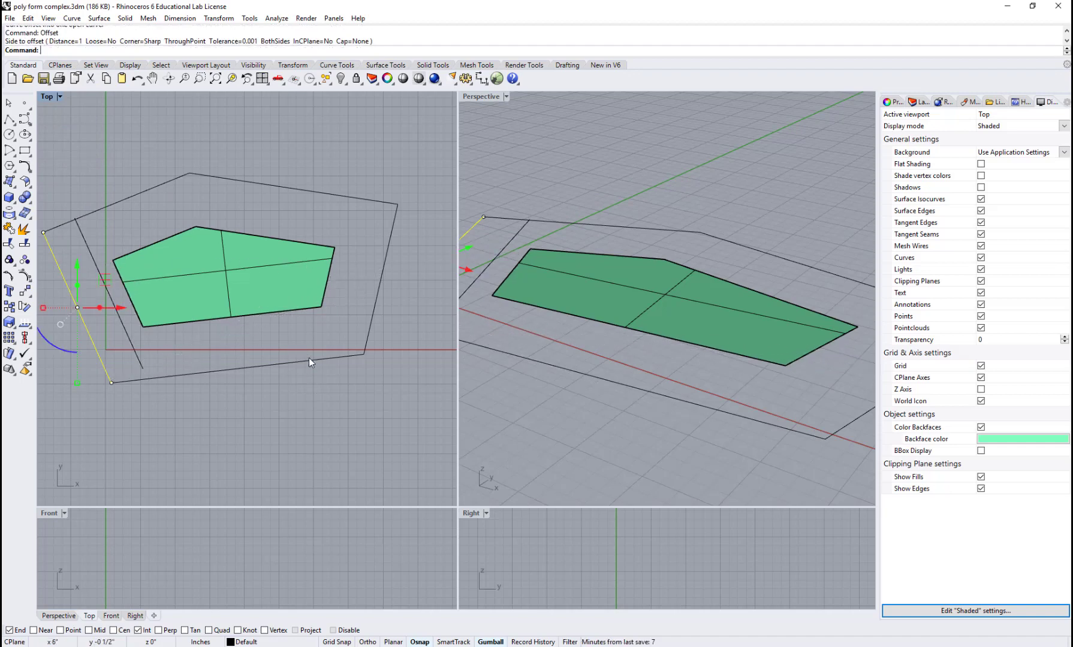
pyautogui.rightClick(367, 295)
pyautogui.press('Escape')
pyautogui.press('Escape')
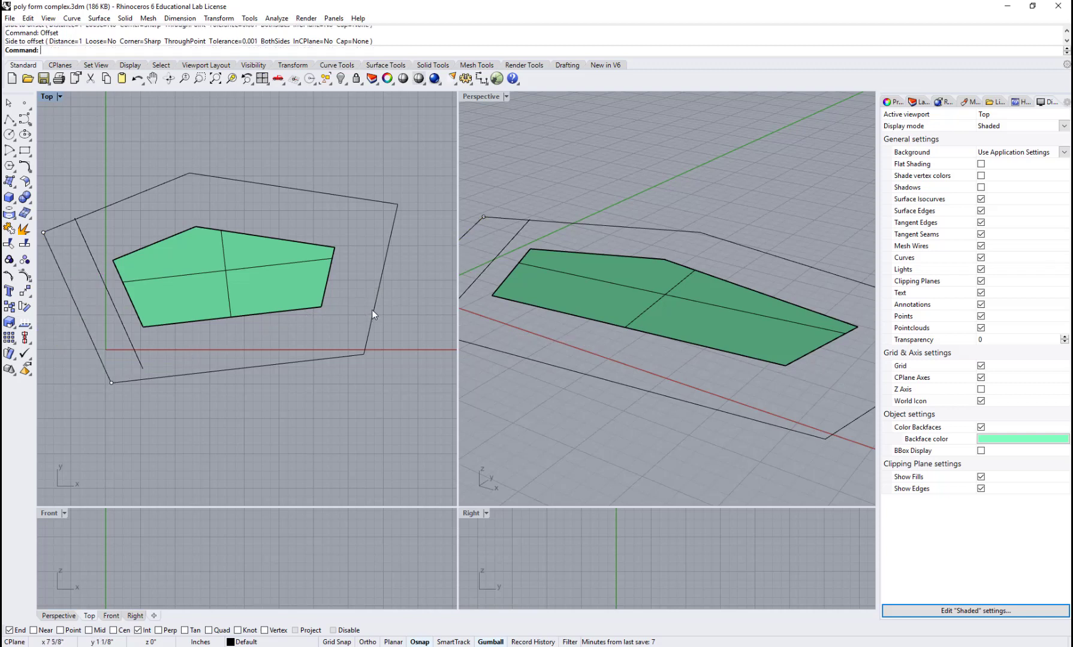
# Offset the outer outline's right segment 1 inch inward toward the surface and clear the selection.
pyautogui.click(373, 308)
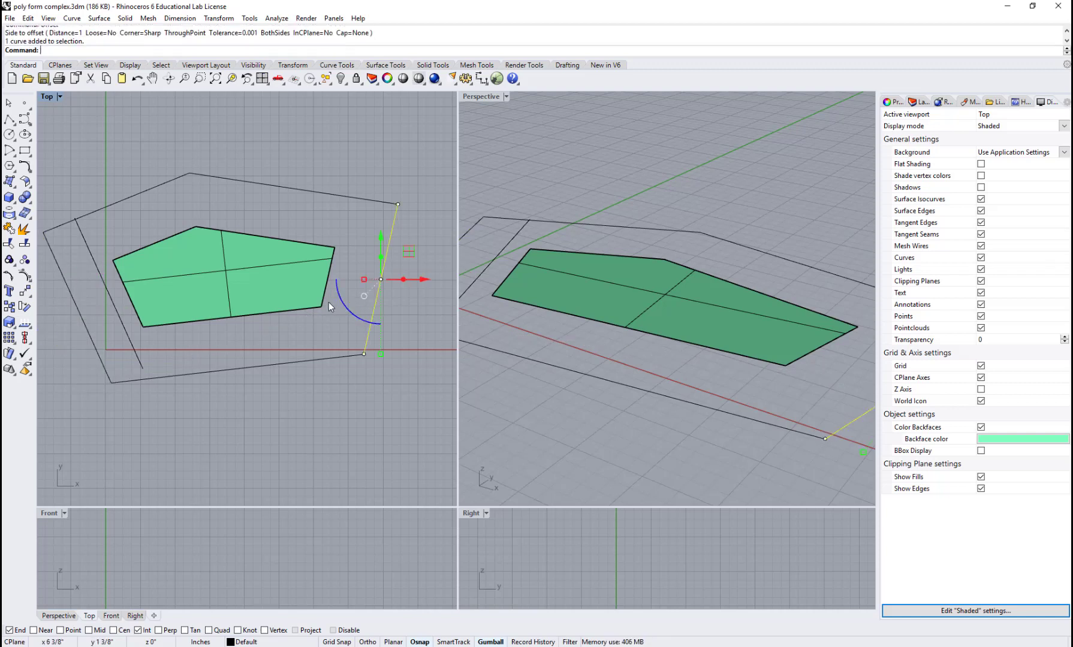
pyautogui.write('Offset')
pyautogui.press('Return')
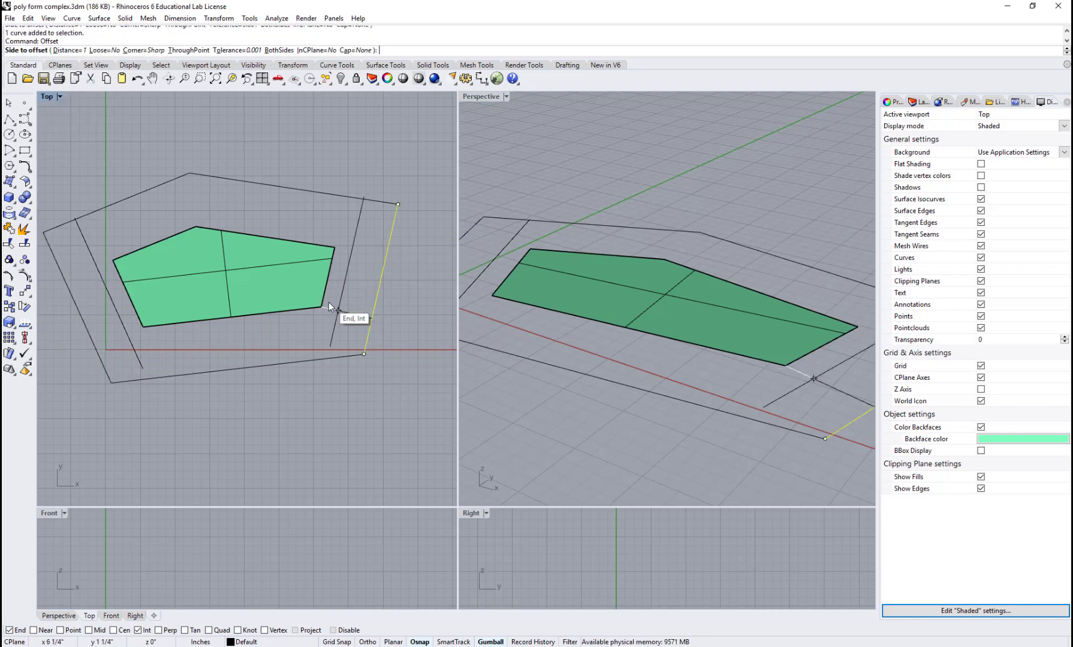
pyautogui.click(358, 222)
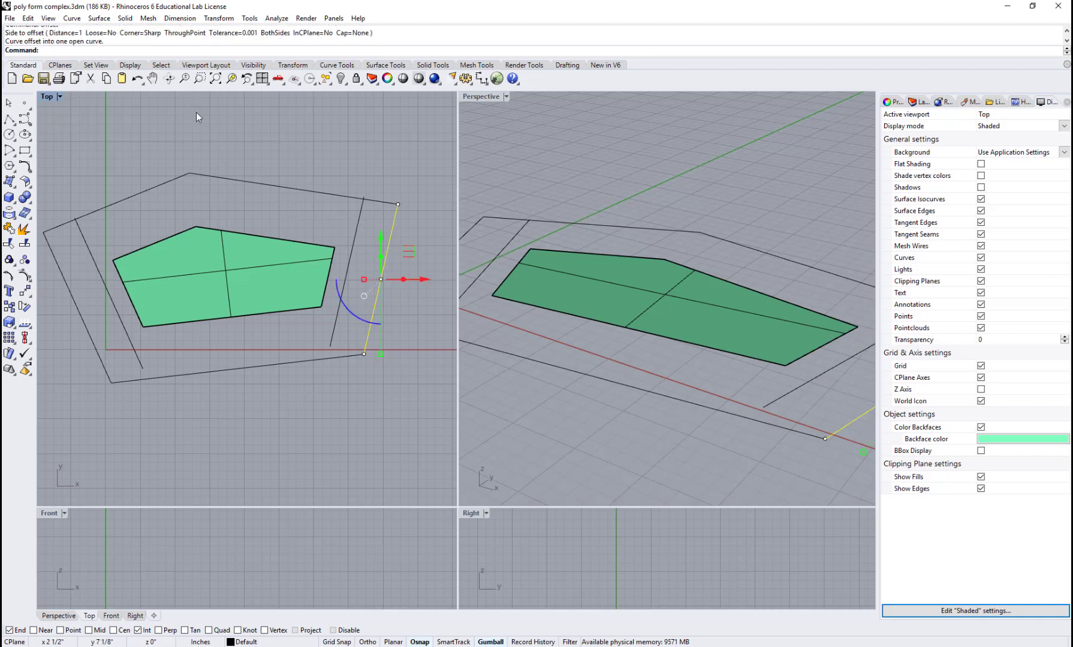
pyautogui.press('Escape')
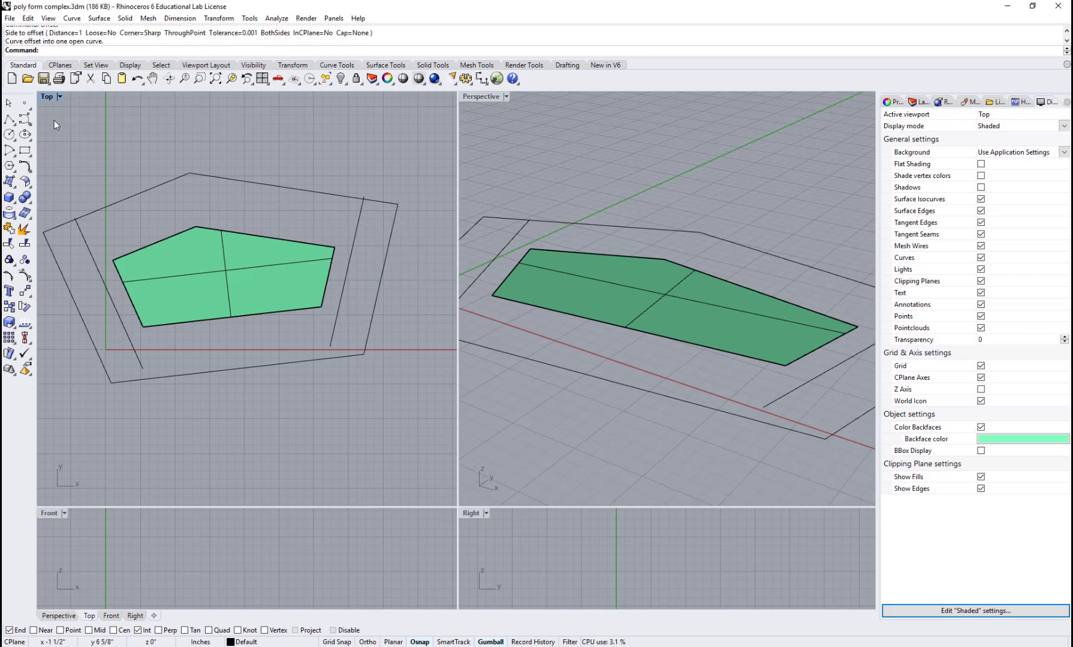
# Extend the lower ends of both inner offset lines to the outer outline's bottom segment, using it as the boundary.
pyautogui.write('Extend')
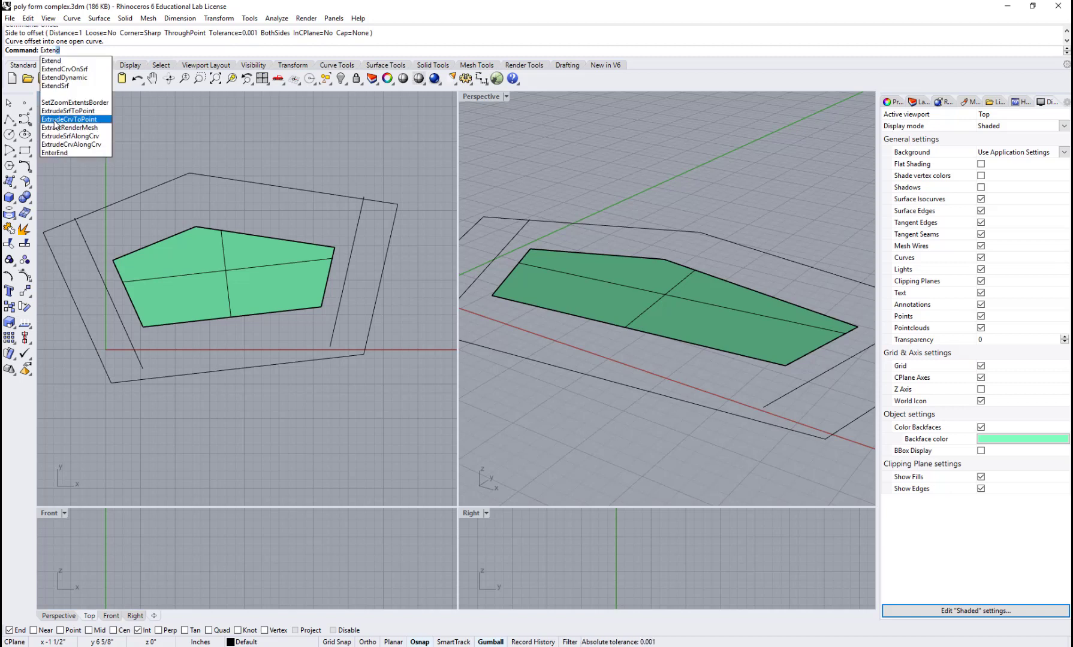
pyautogui.press('Return')
pyautogui.click(211, 352)
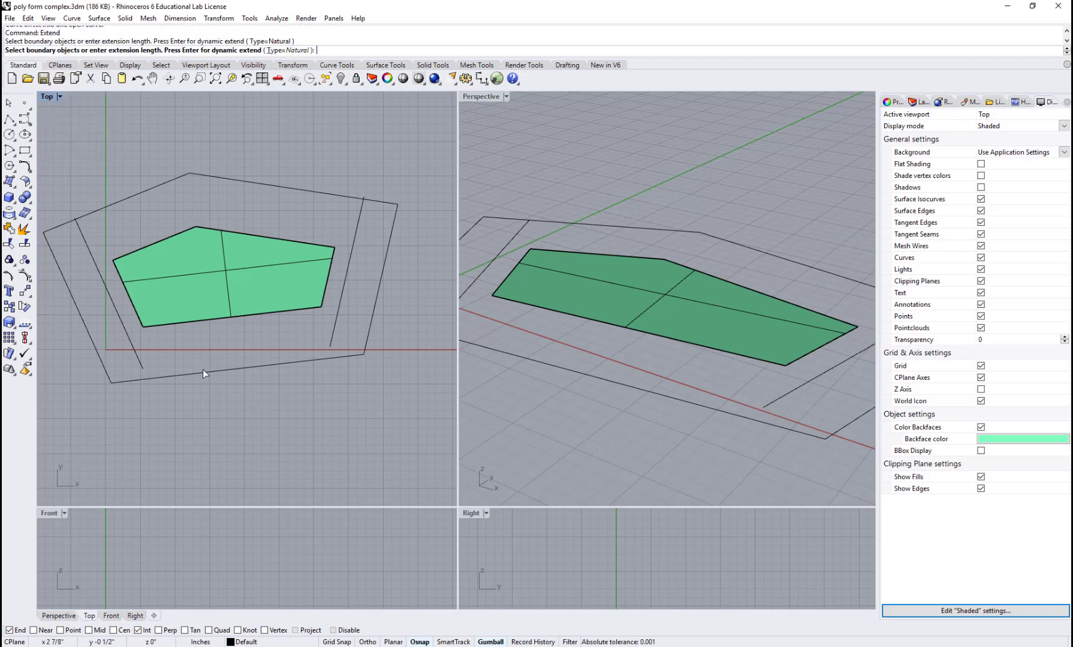
pyautogui.click(202, 373)
pyautogui.press('Return')
pyautogui.click(139, 359)
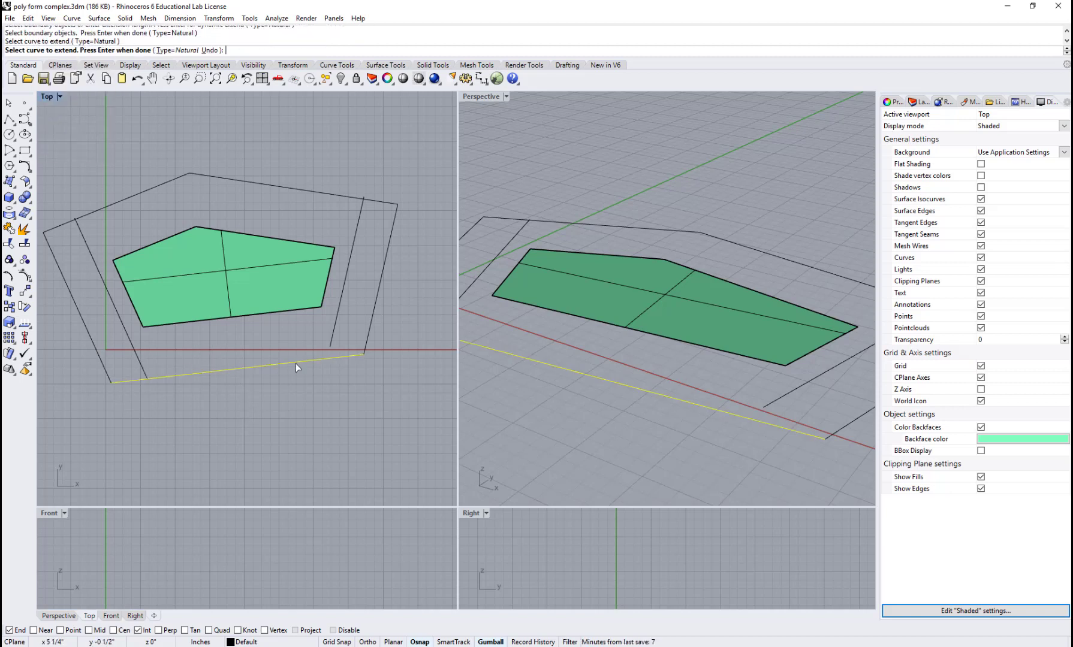
pyautogui.click(329, 345)
pyautogui.press('Return')
pyautogui.scroll(-2, 310, 380)
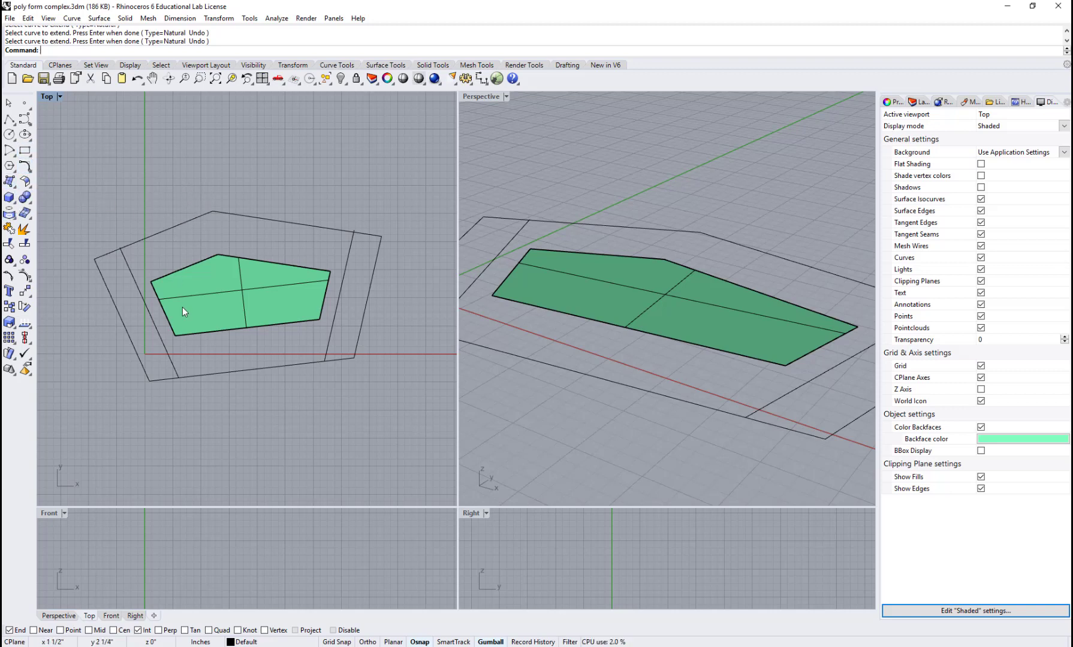
# Create a four-corner surface from the polygon's upper-left edge, with outer corners just beyond the outline's top vertex and near the left guide line.
pyautogui.click(9, 181)
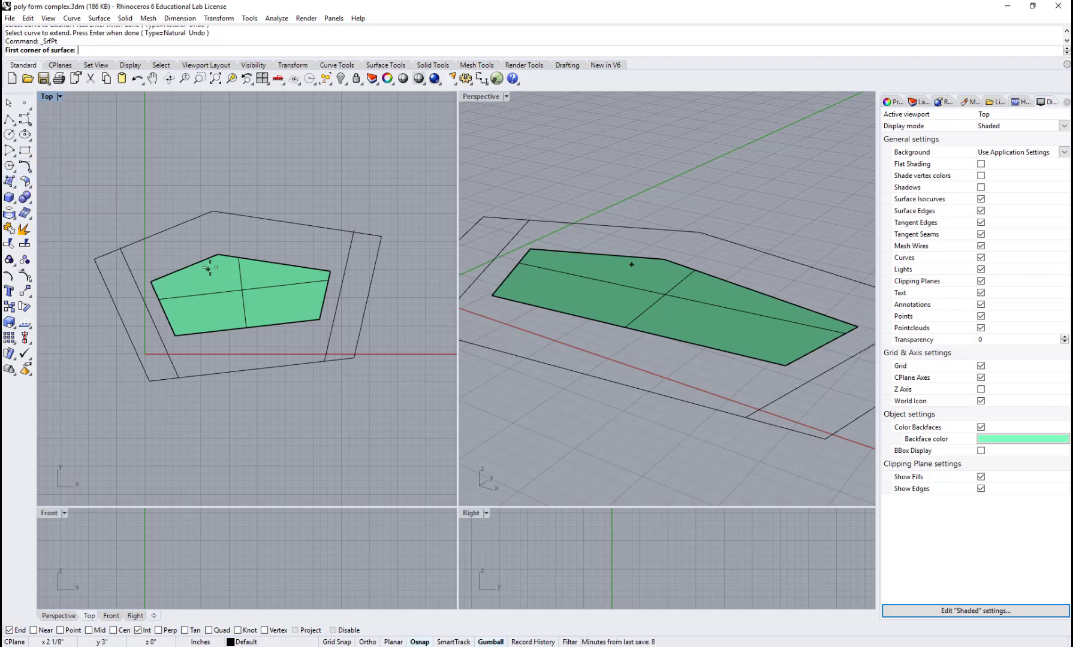
pyautogui.click(151, 281)
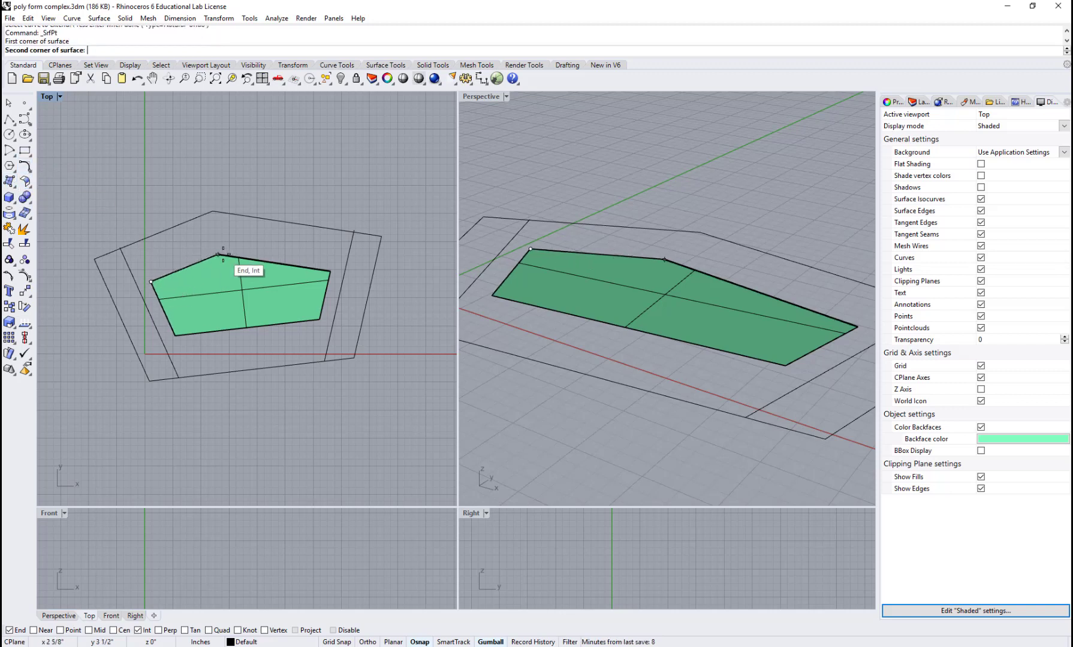
pyautogui.click(219, 254)
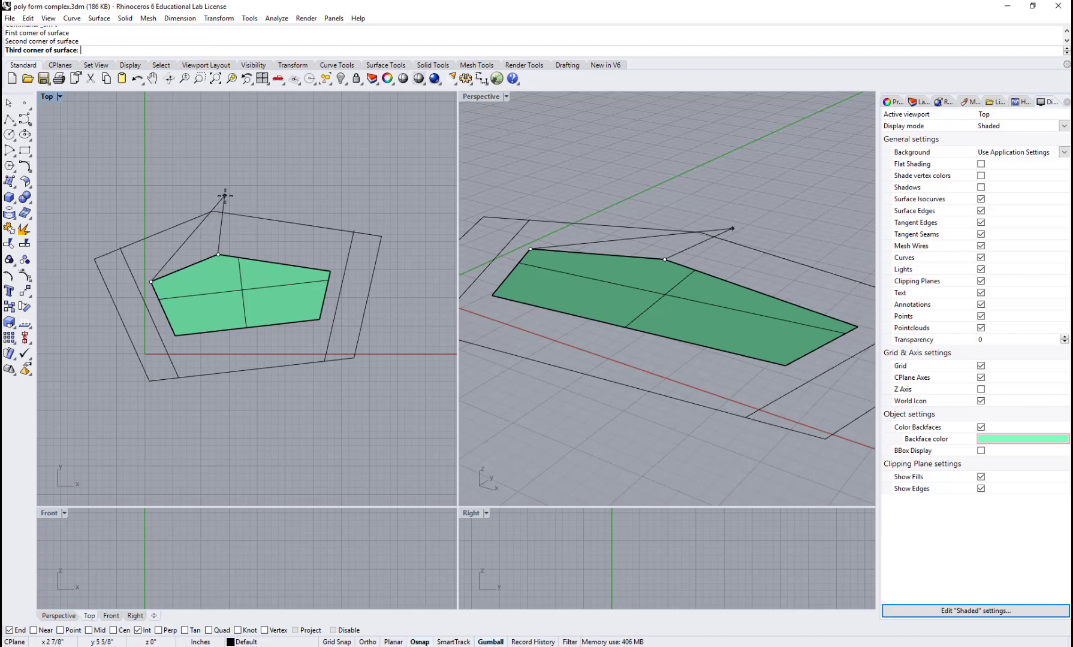
pyautogui.click(225, 203)
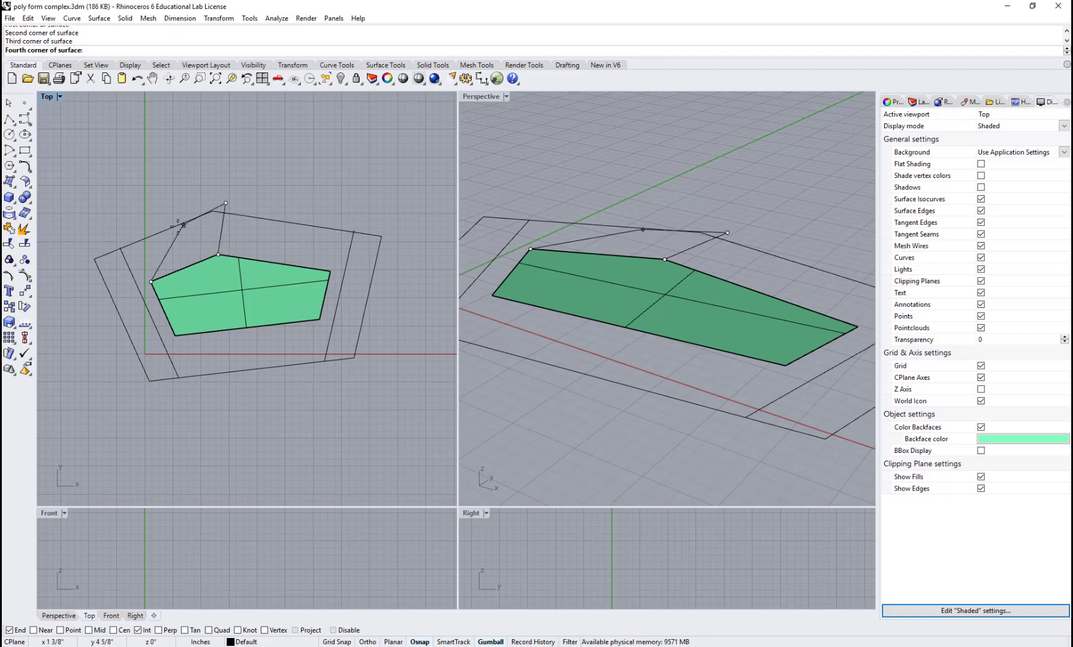
pyautogui.scroll(4, 122, 250)
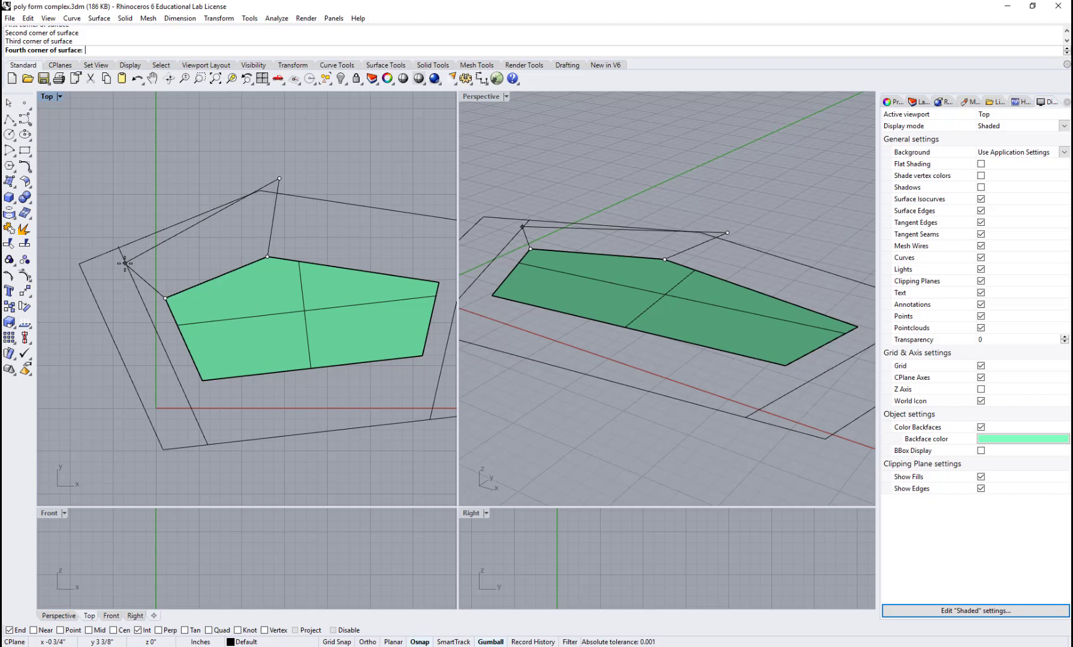
pyautogui.click(124, 263)
pyautogui.scroll(-1, 318, 250)
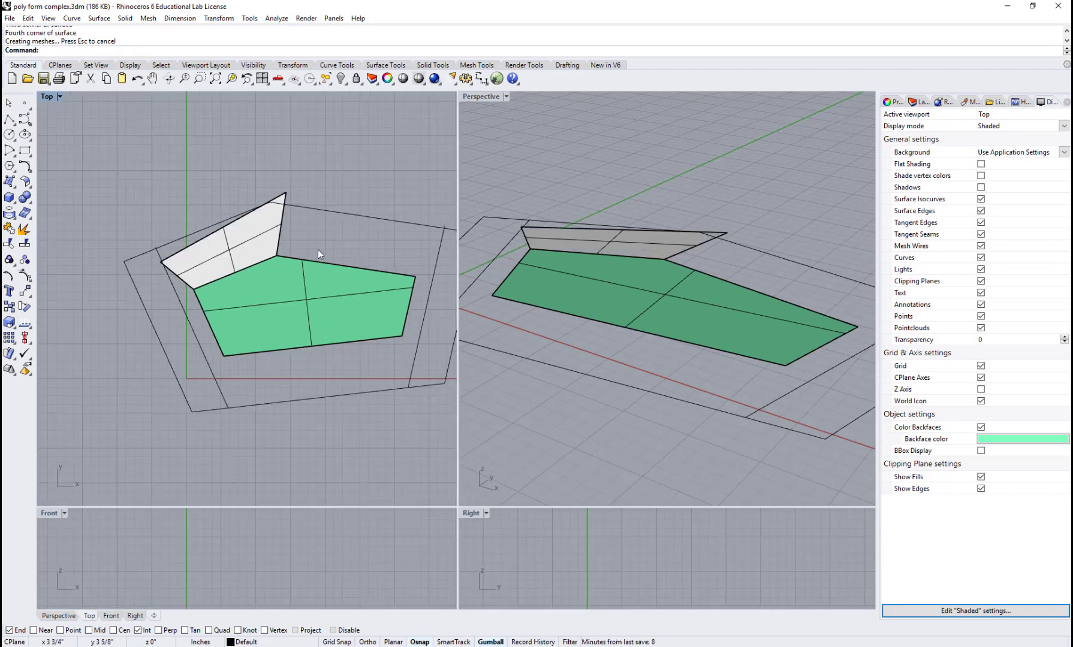
# Create a four-corner surface from the polygon's upper-right edge, with outer corners just beyond the outline's top vertex and near the right guide line.
pyautogui.middleClick(309, 244)
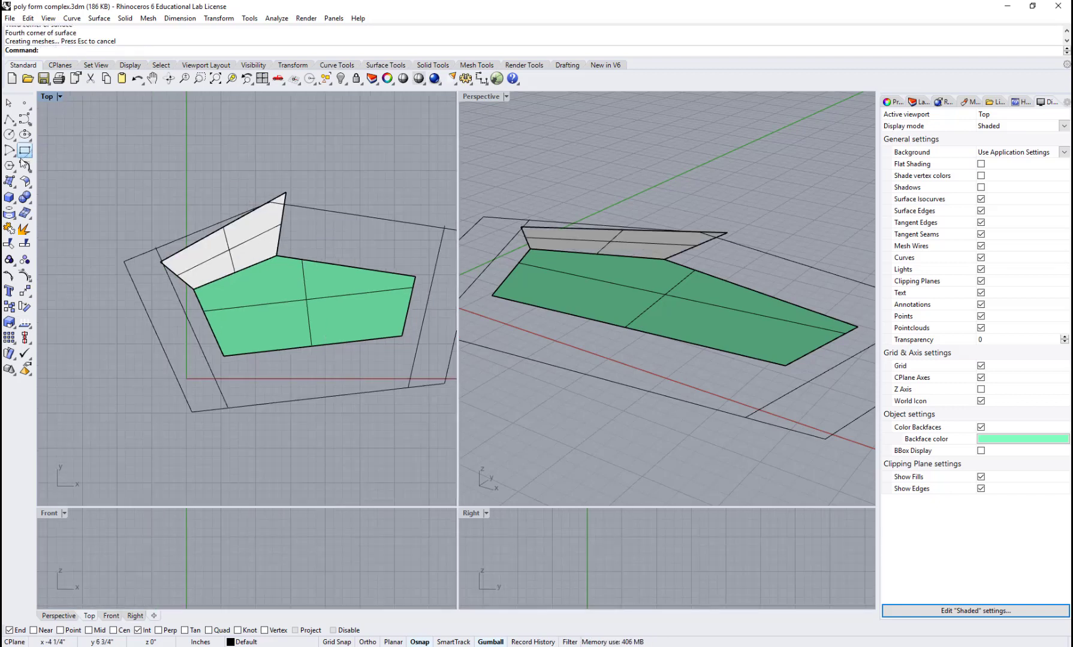
pyautogui.click(15, 182)
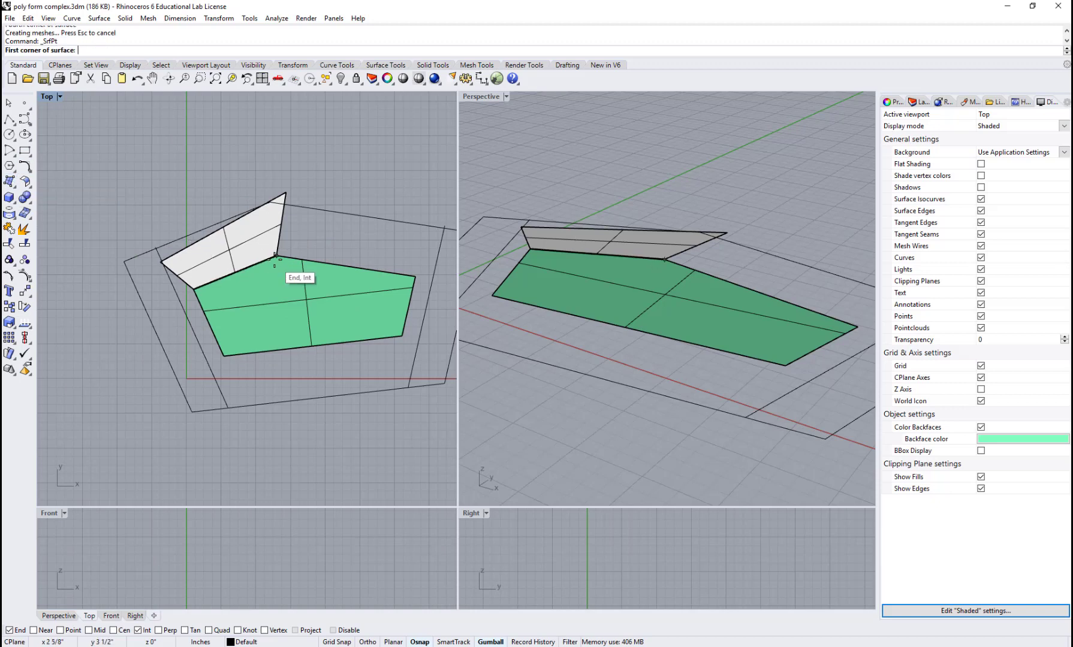
pyautogui.click(416, 278)
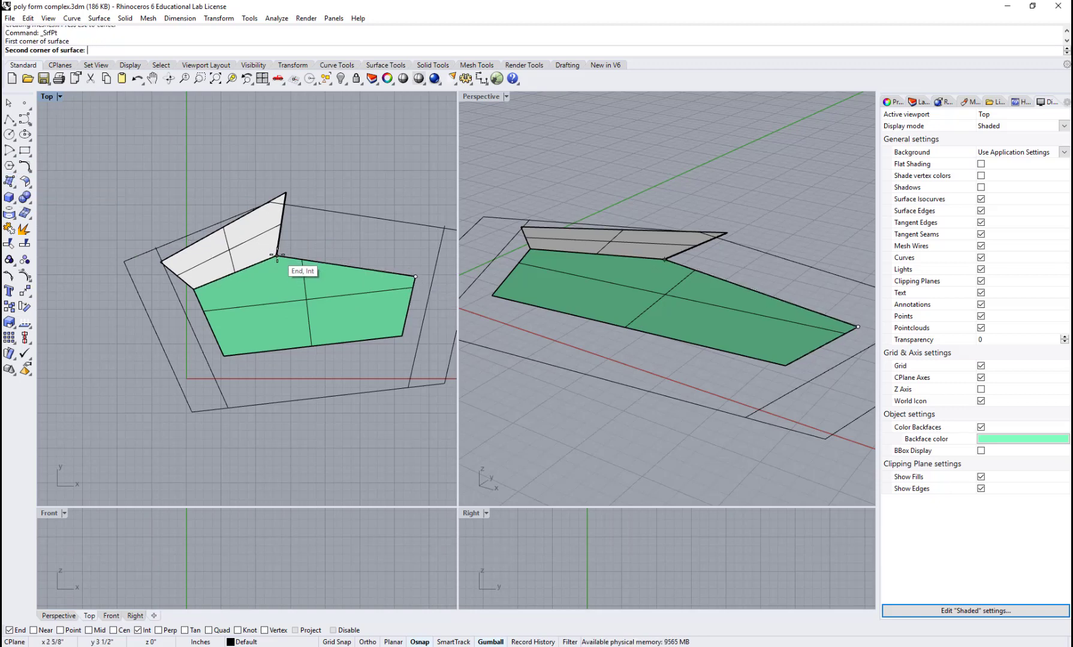
pyautogui.click(278, 256)
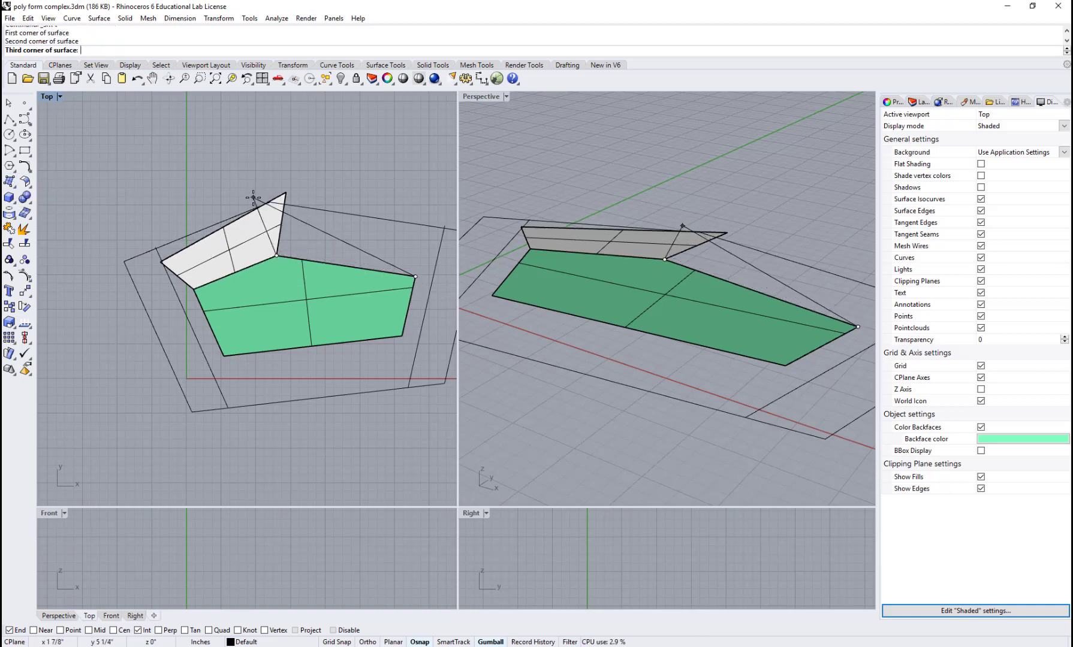
pyautogui.click(251, 195)
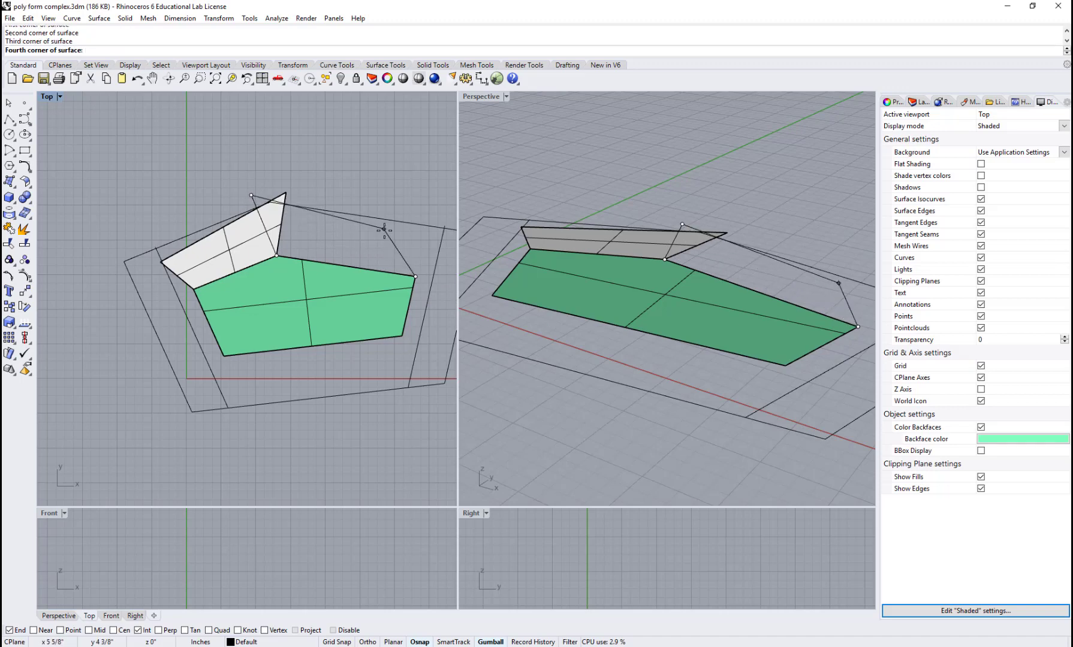
pyautogui.scroll(-1, 384, 233)
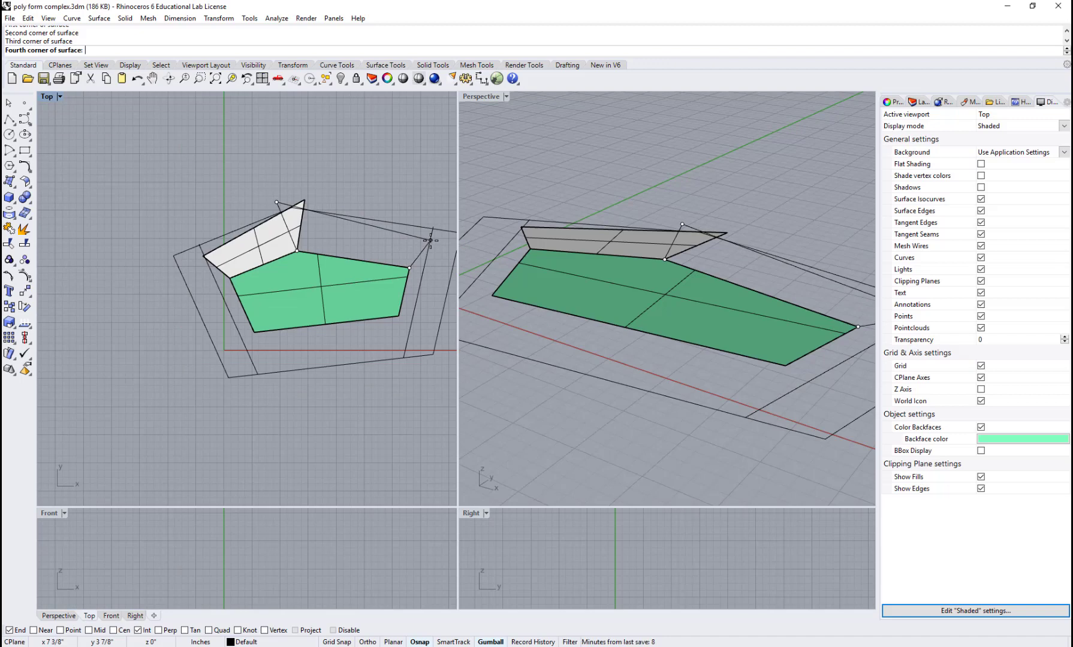
pyautogui.scroll(1, 431, 234)
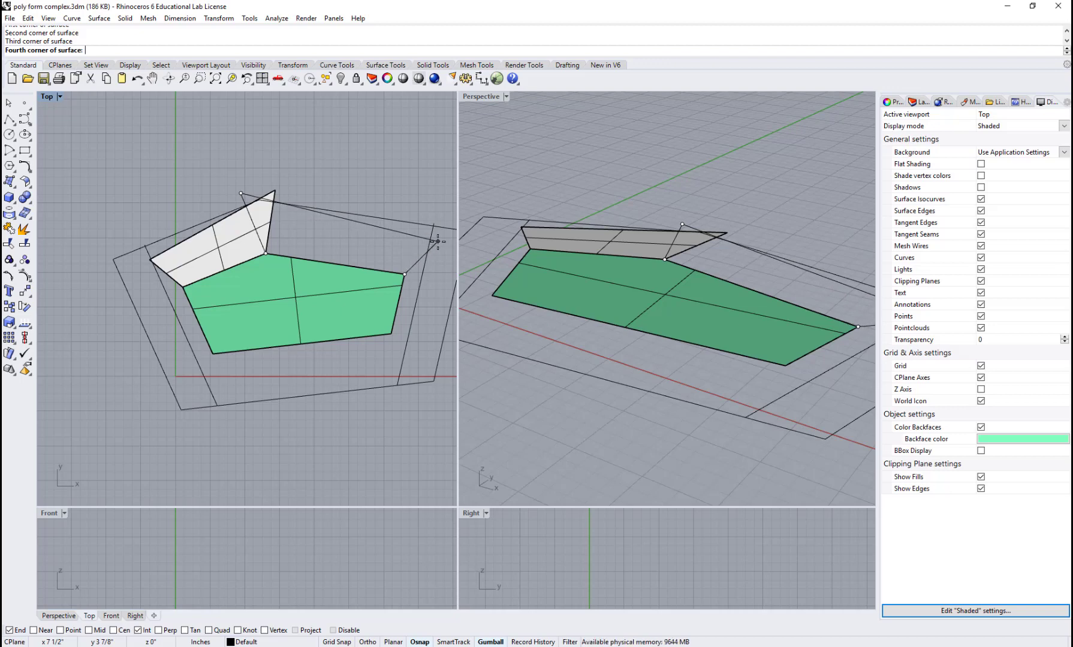
pyautogui.click(433, 242)
pyautogui.scroll(-2, 388, 180)
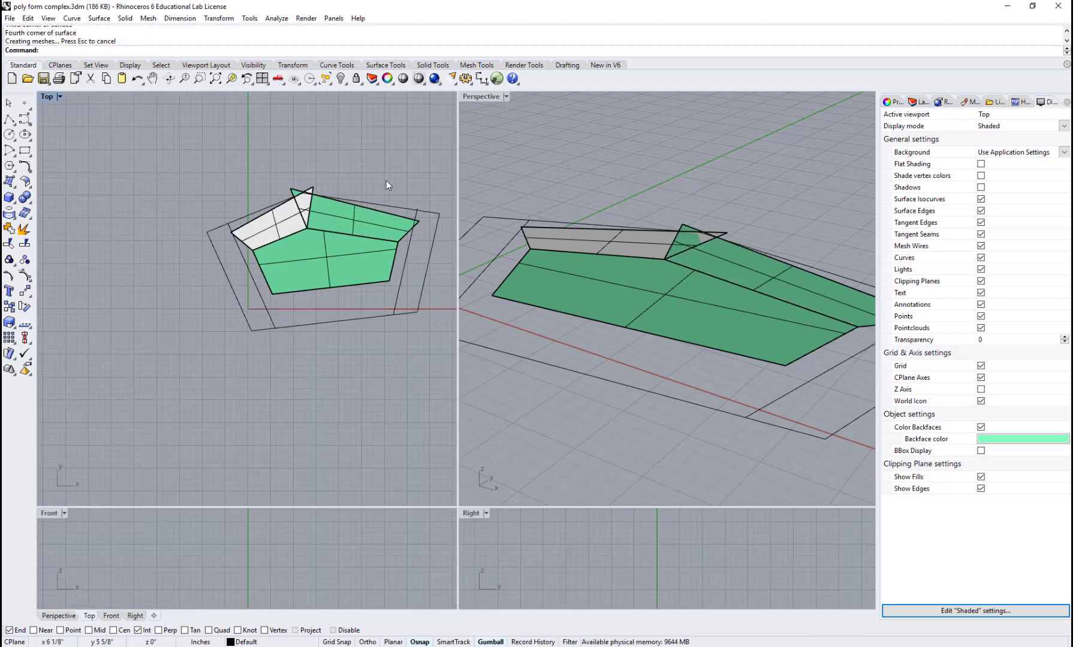
# Flip the surface direction of the upper-left panel and clear the selection.
pyautogui.click(273, 225)
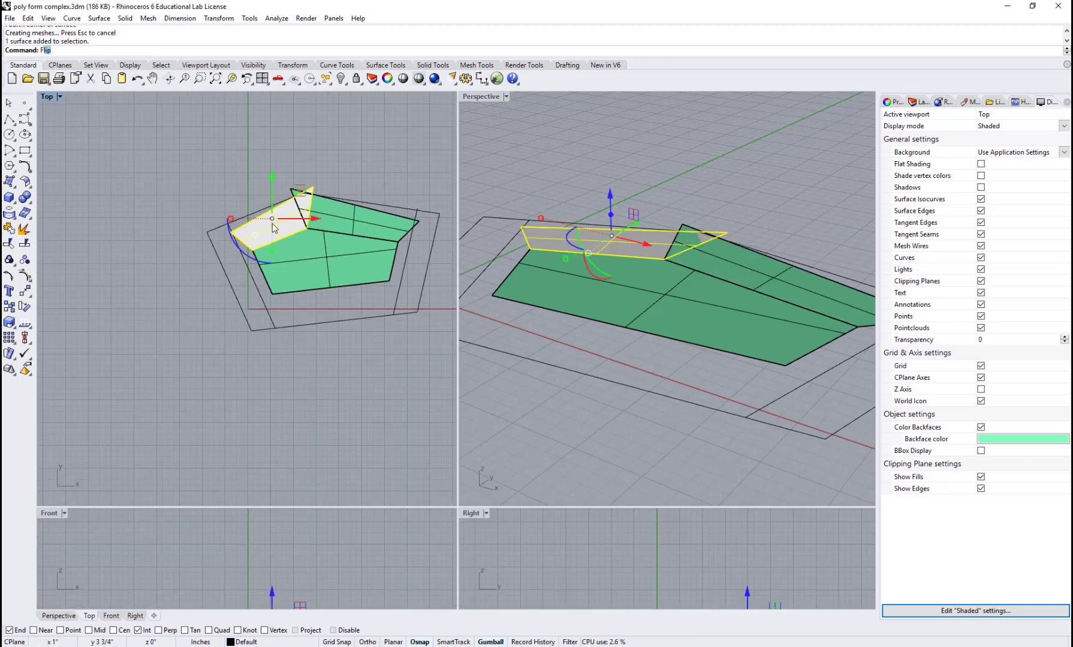
pyautogui.press('Return')
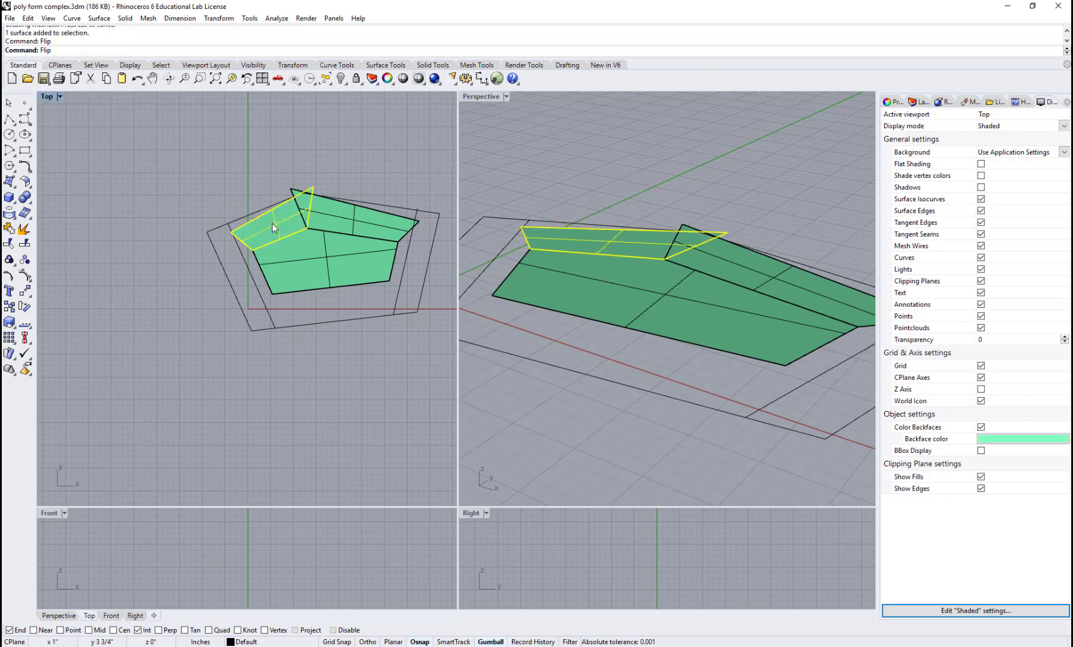
pyautogui.press('Escape')
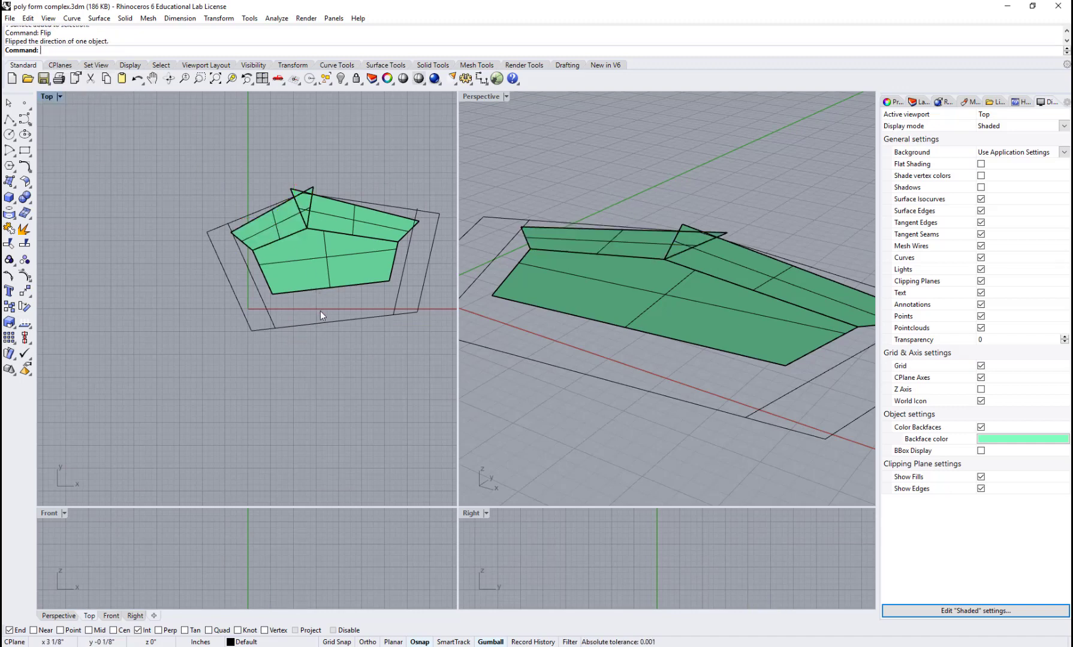
pyautogui.scroll(1, 313, 306)
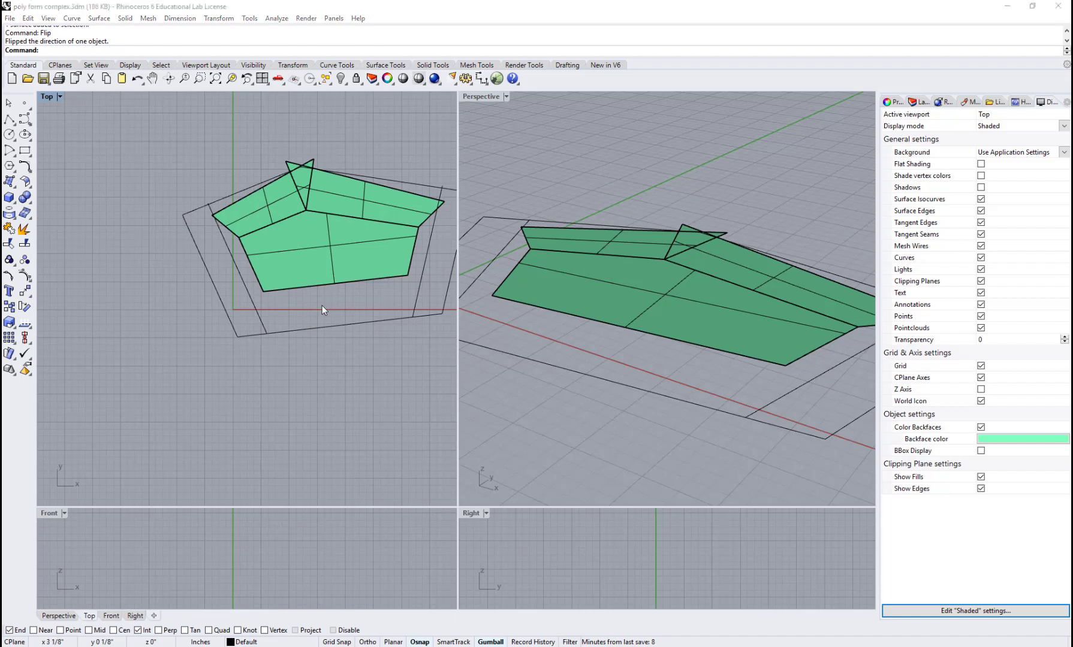
pyautogui.hotkey('ctrl', 'h')
pyautogui.click(334, 256)
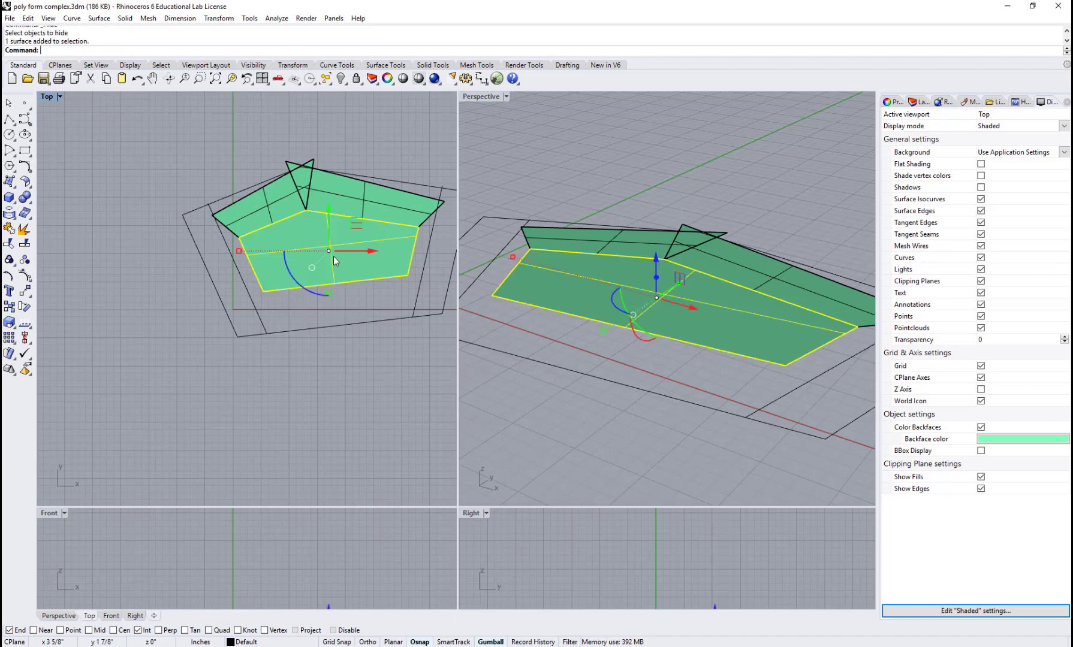
pyautogui.press('Return')
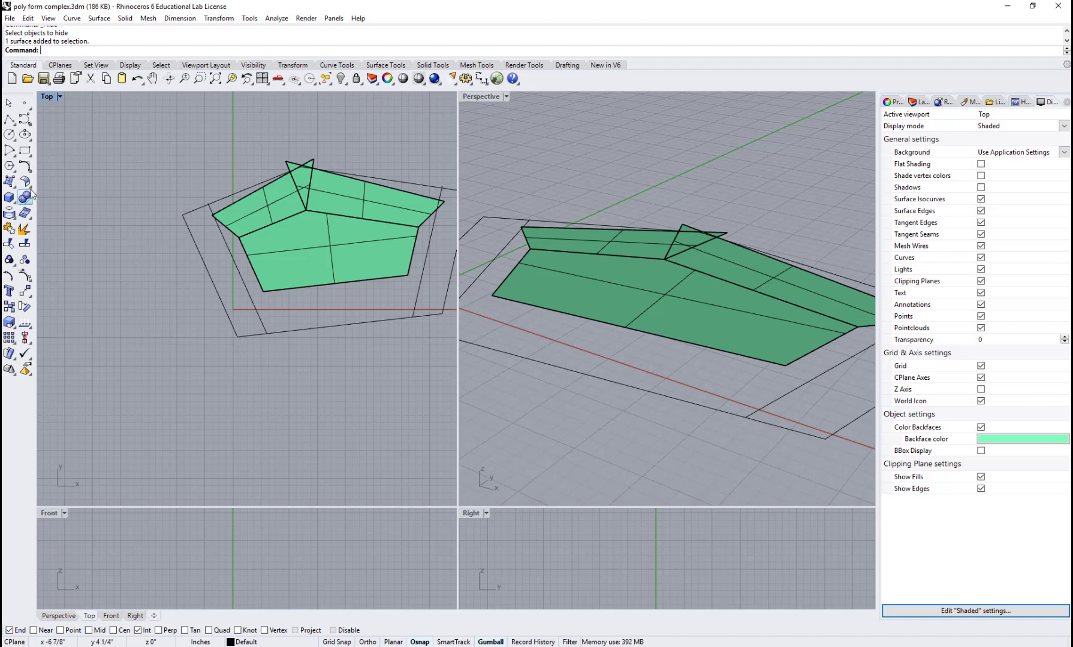
pyautogui.click(9, 181)
pyautogui.click(264, 294)
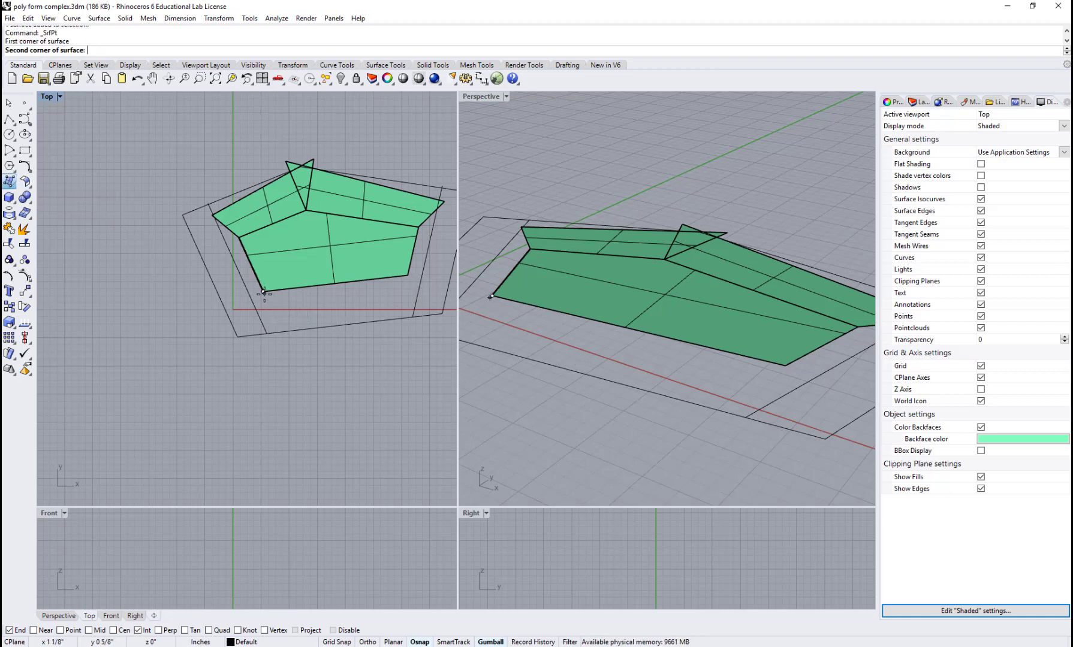
pyautogui.click(409, 277)
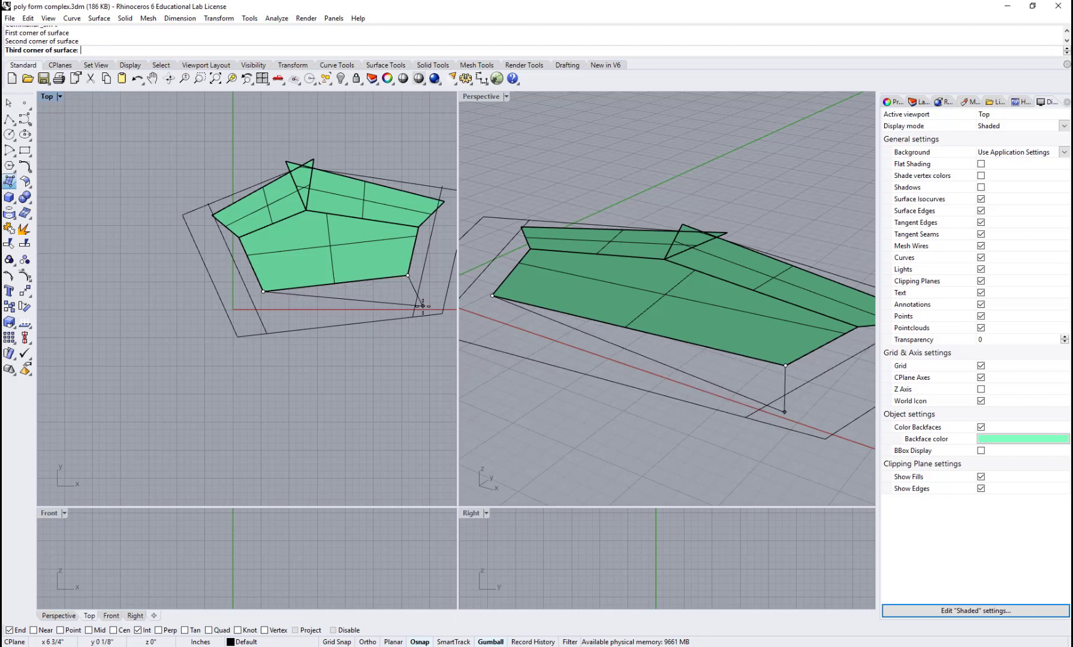
pyautogui.scroll(1, 423, 312)
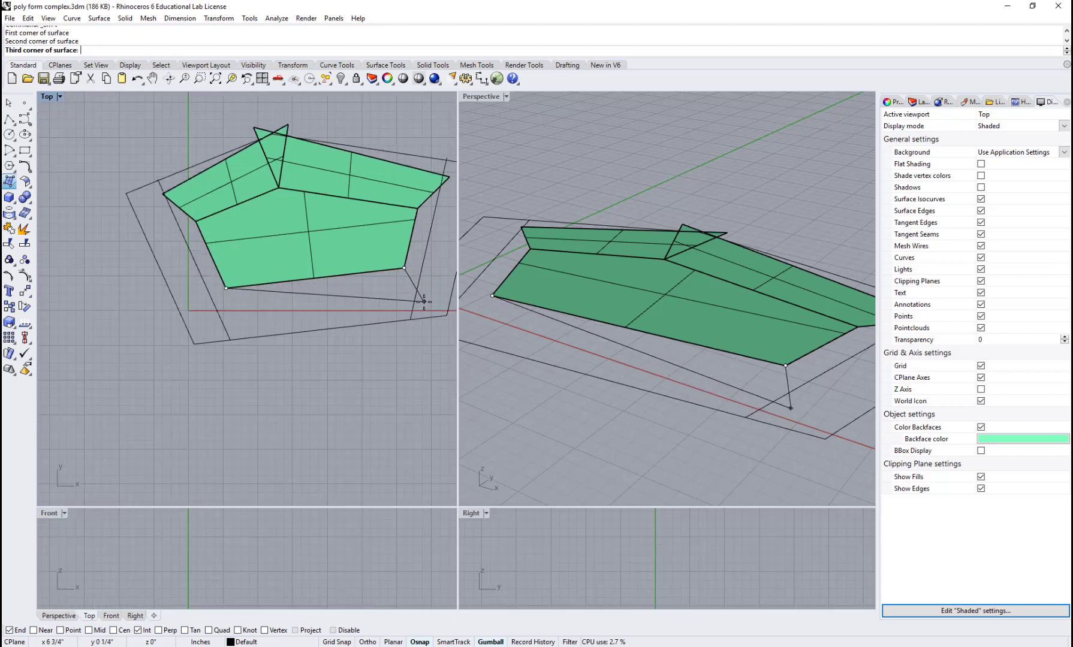
pyautogui.click(423, 302)
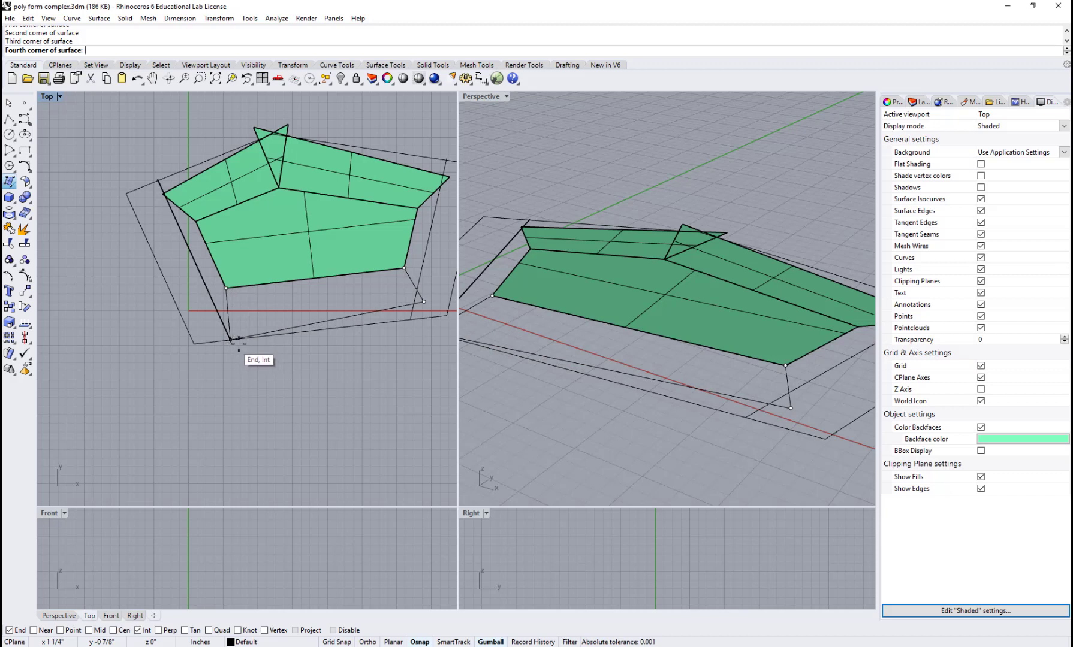
pyautogui.press('Escape')
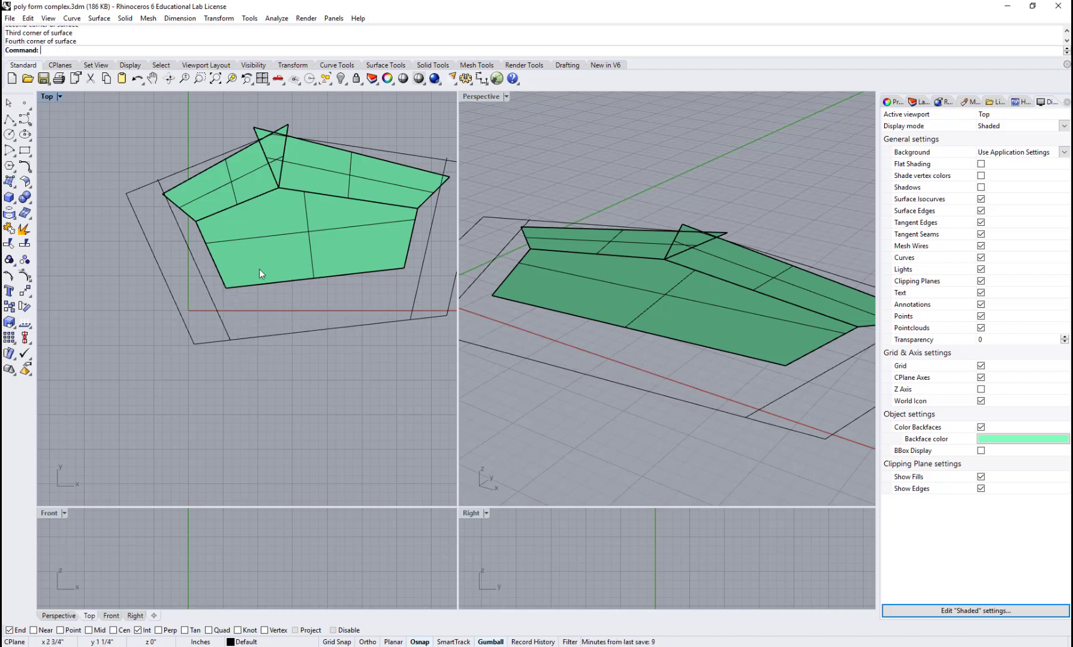
# Create a four-corner surface from the polygon's bottom edge, with outer corners along the outline's bottom segment slightly beyond the inner guide lines.
pyautogui.click(25, 213)
pyautogui.click(226, 288)
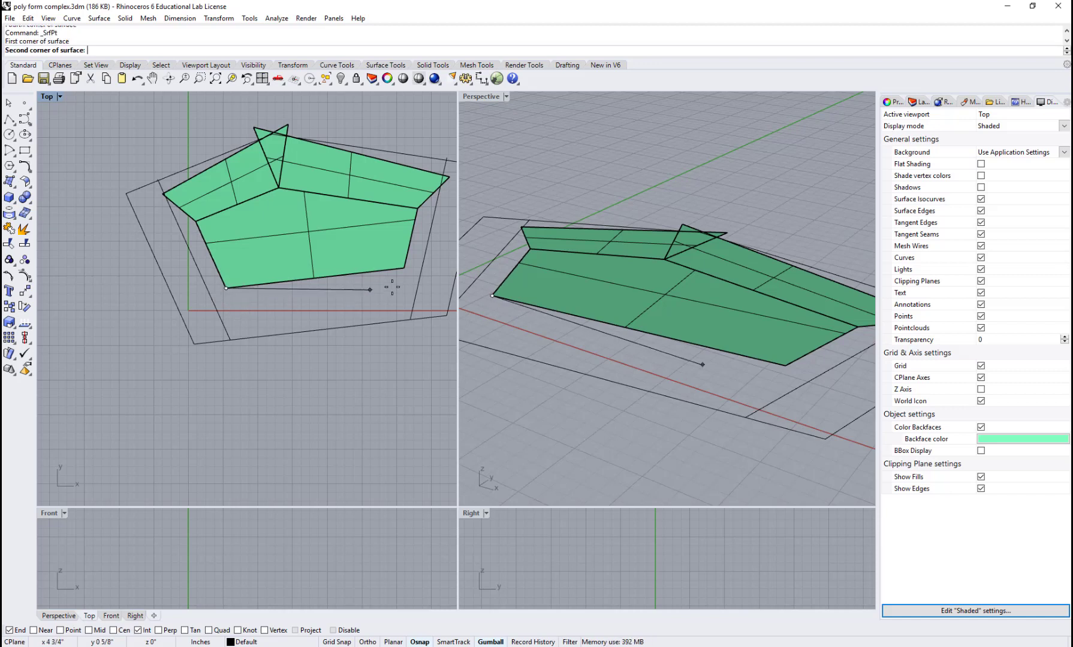
pyautogui.click(405, 268)
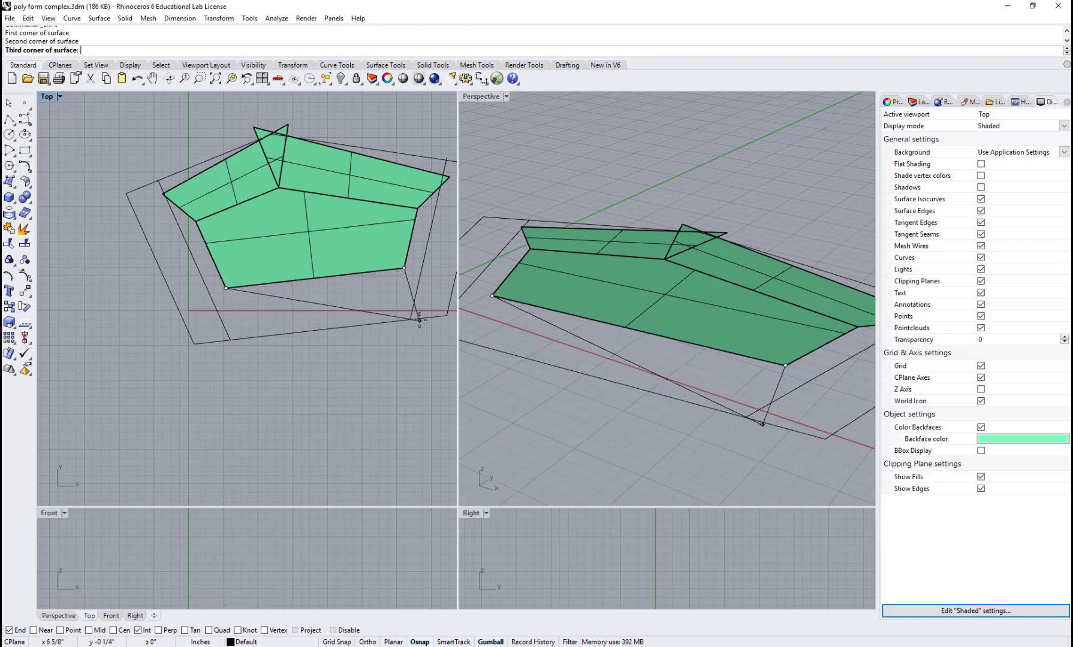
pyautogui.click(421, 318)
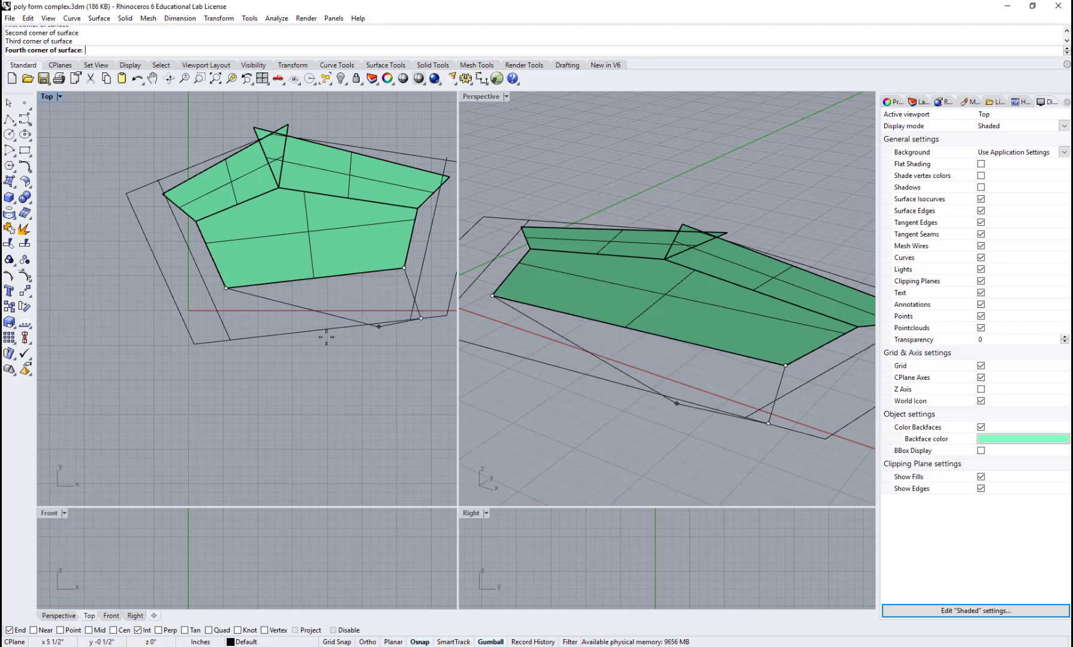
pyautogui.click(218, 341)
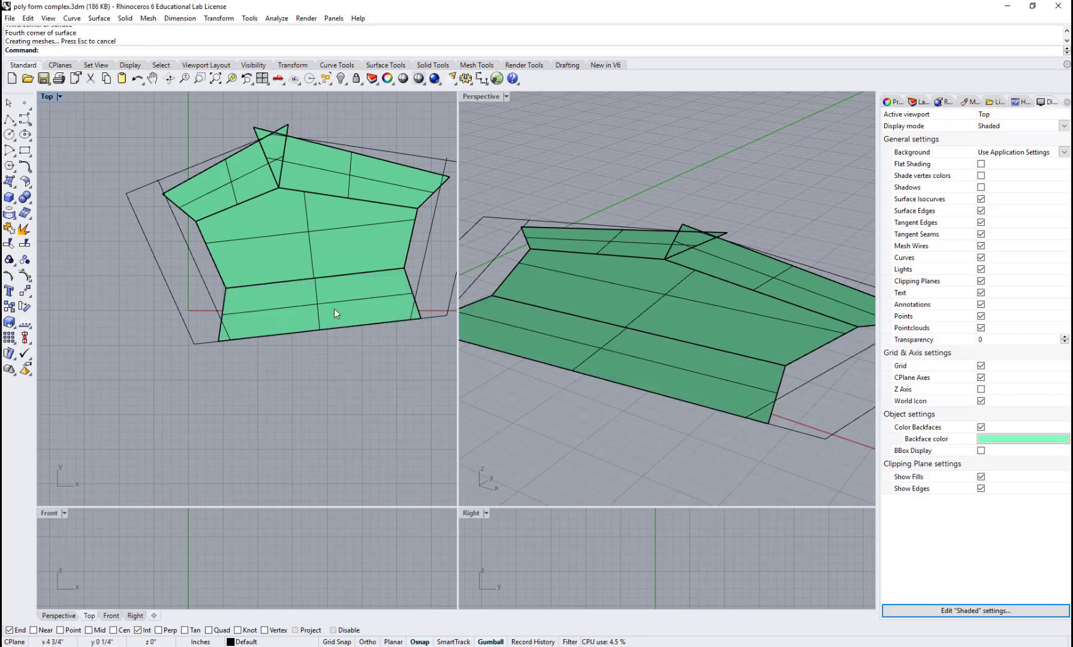
# Delete the outer and inner guide lines right of the panels, plus the outline's bottom and upper-right segments.
pyautogui.scroll(-1, 339, 364)
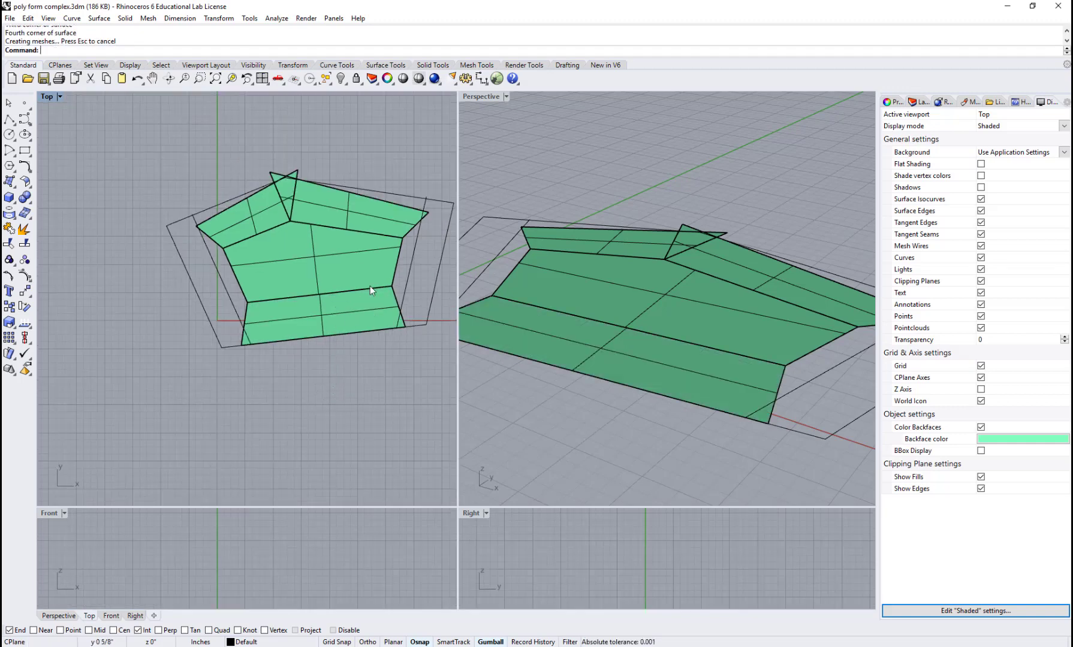
pyautogui.click(413, 273)
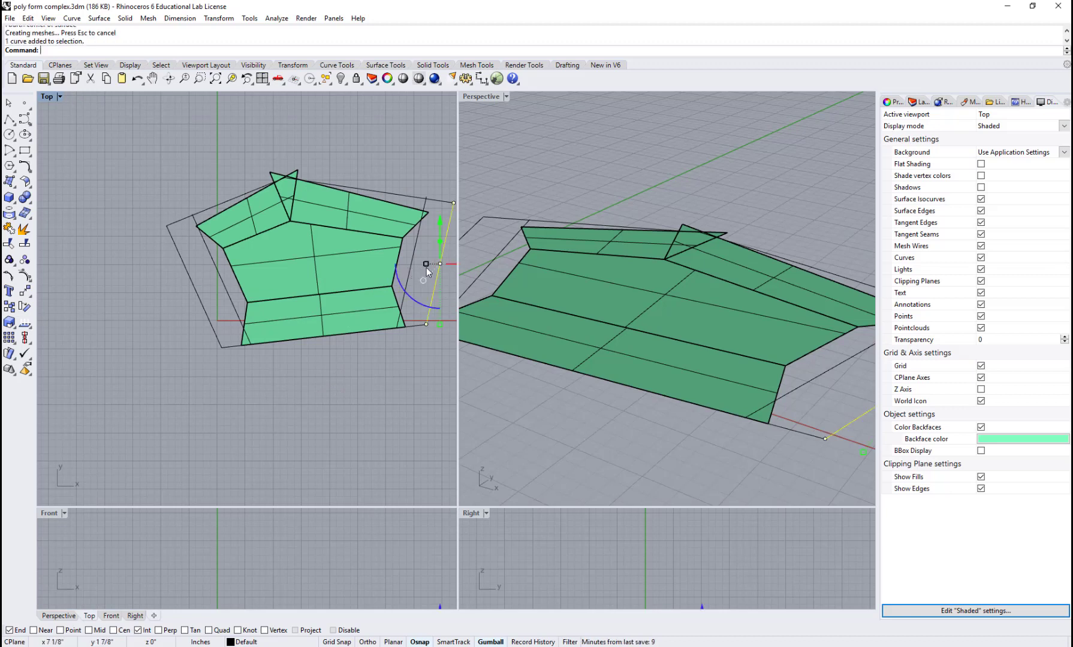
pyautogui.moveTo(442, 284); pyautogui.dragTo(412, 262)
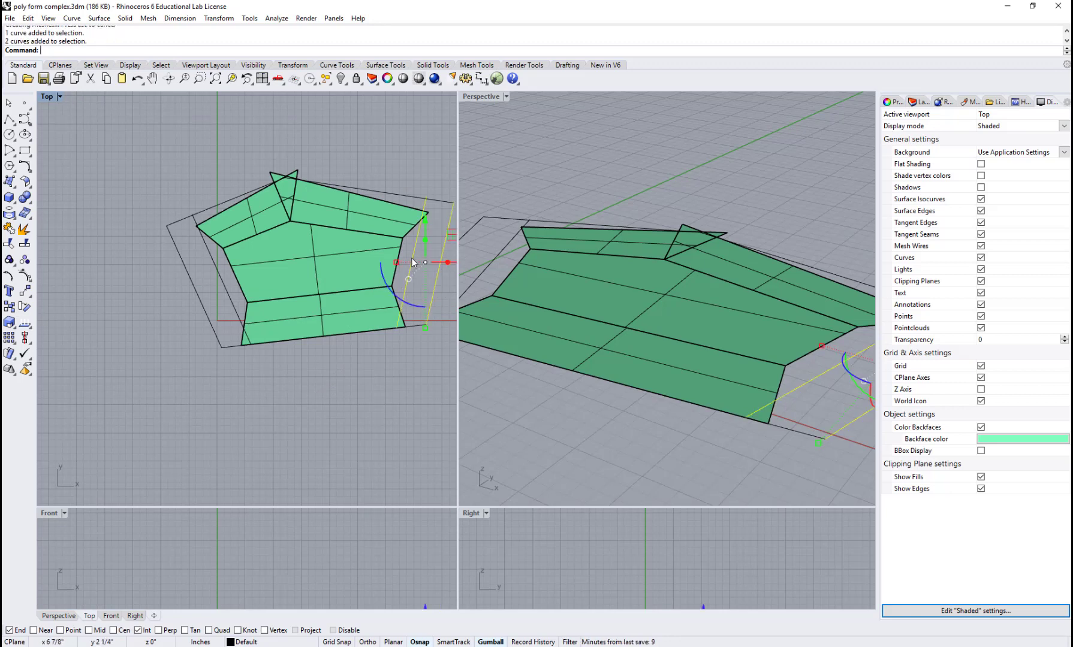
pyautogui.press('Delete')
pyautogui.press('Delete')
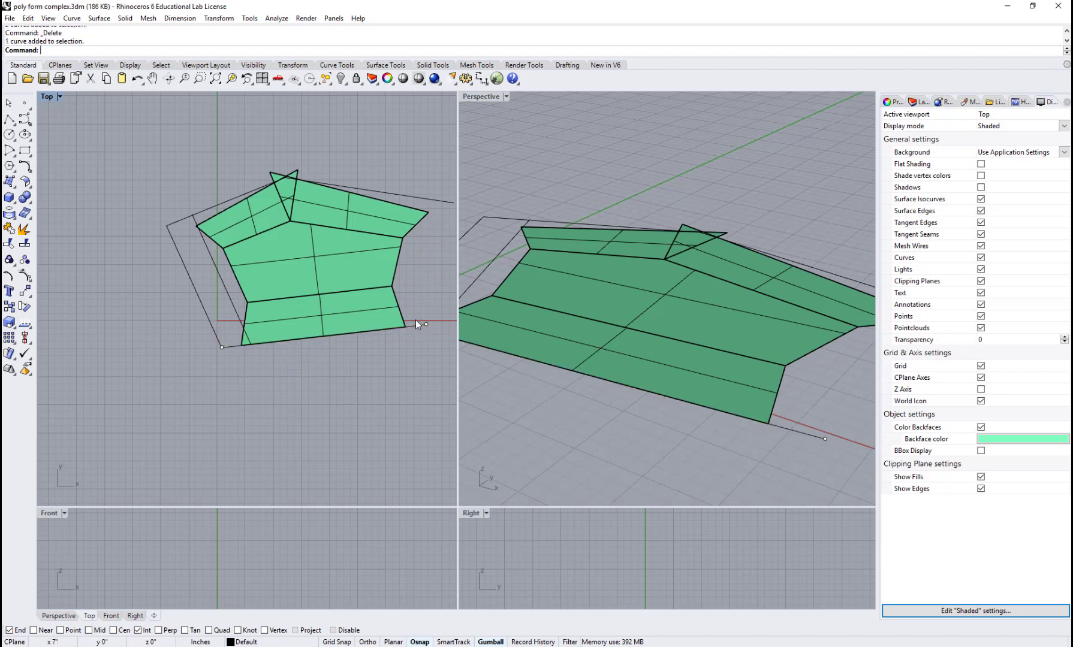
pyautogui.click(422, 322)
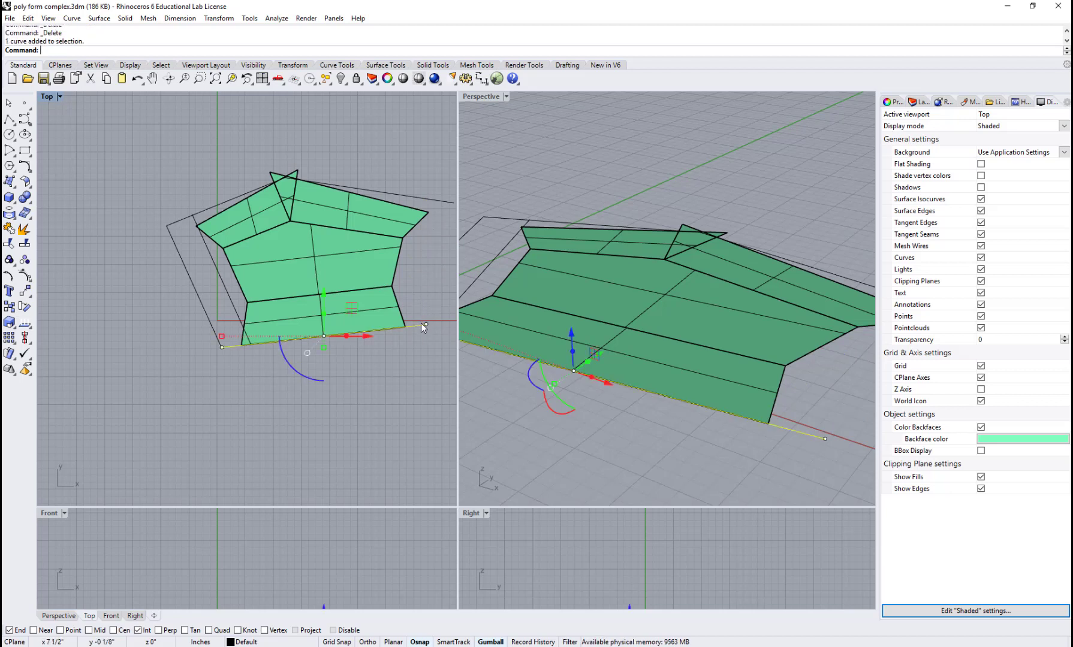
pyautogui.press('Delete')
pyautogui.click(439, 202)
pyautogui.press('Delete')
pyautogui.press('Delete')
# Delete the inner and outer guide lines left of the panels and the outline's upper-left segment.
pyautogui.click(214, 263)
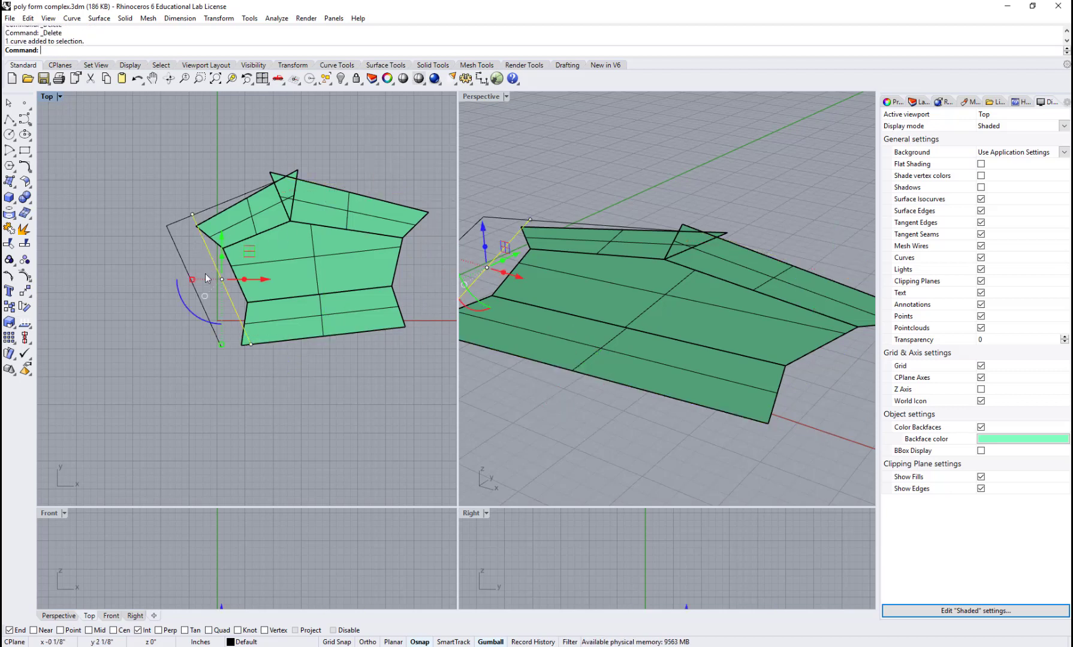
pyautogui.press('Delete')
pyautogui.moveTo(191, 211); pyautogui.dragTo(163, 257)
pyautogui.click(187, 305)
pyautogui.press('Delete')
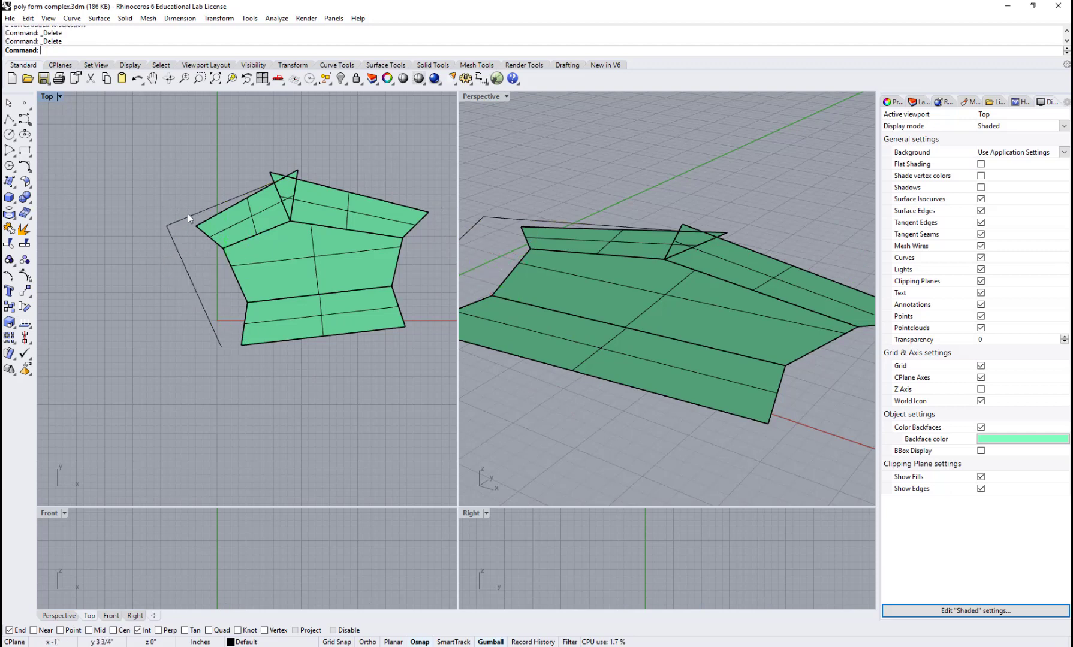
pyautogui.moveTo(186, 212); pyautogui.dragTo(148, 275)
pyautogui.press('Delete')
pyautogui.click(178, 256)
pyautogui.press('Delete')
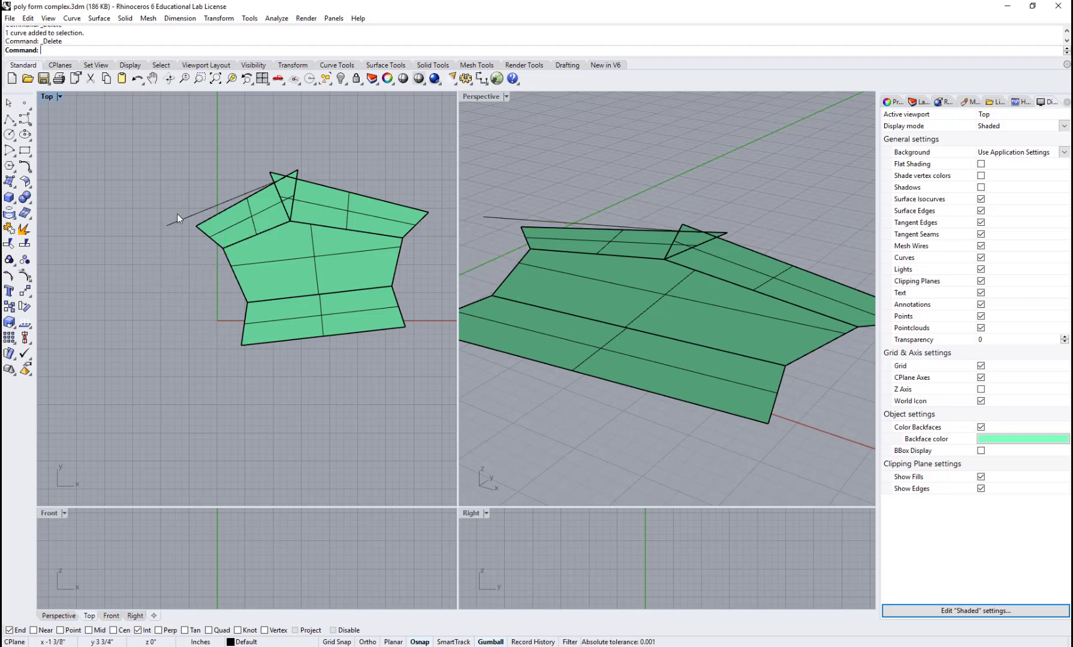
pyautogui.click(176, 220)
pyautogui.press('Delete')
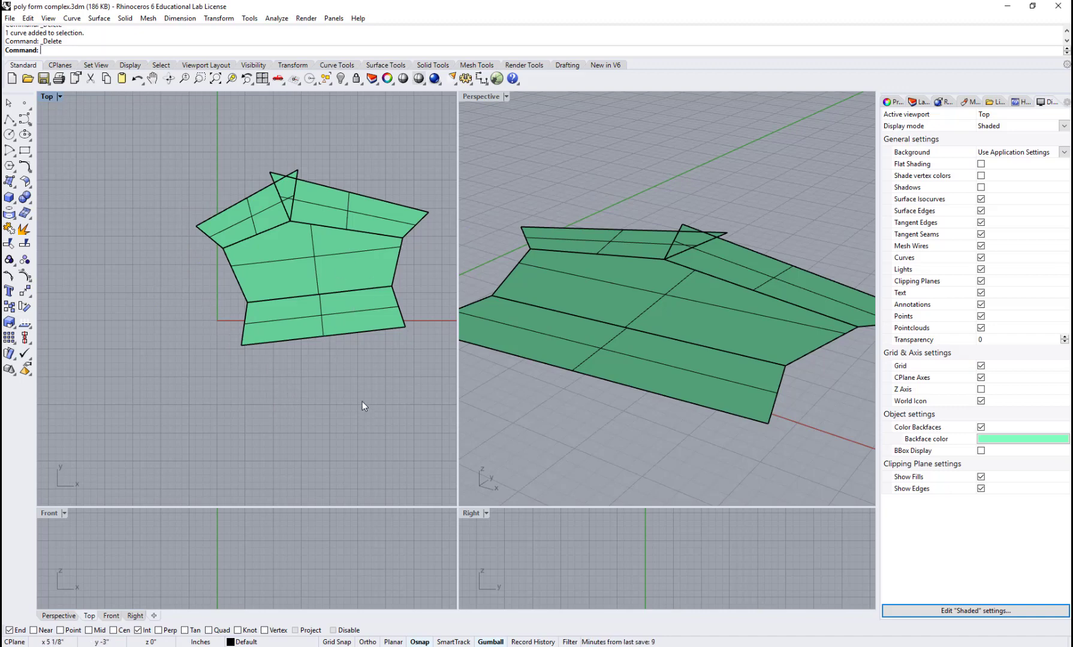
# Use Rotate3D to fold the upper-left panel upward 75 degrees about the edge it shares with the base.
pyautogui.moveTo(362, 402); pyautogui.dragTo(292, 384, button='right')
pyautogui.moveTo(577, 433); pyautogui.dragTo(602, 407, button='right')
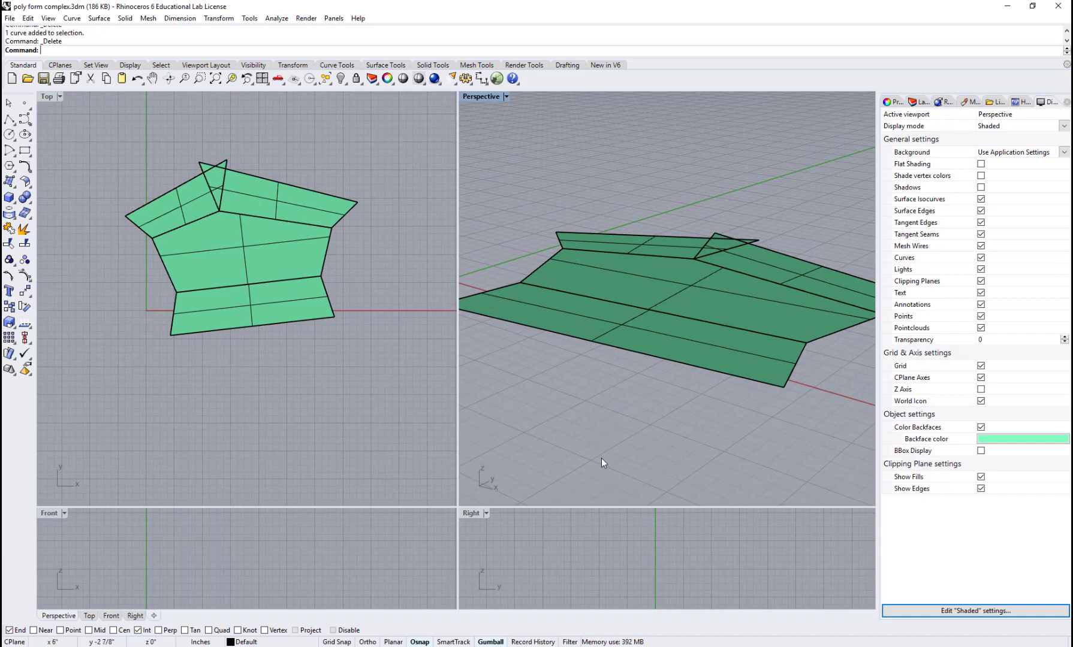
pyautogui.click(637, 532)
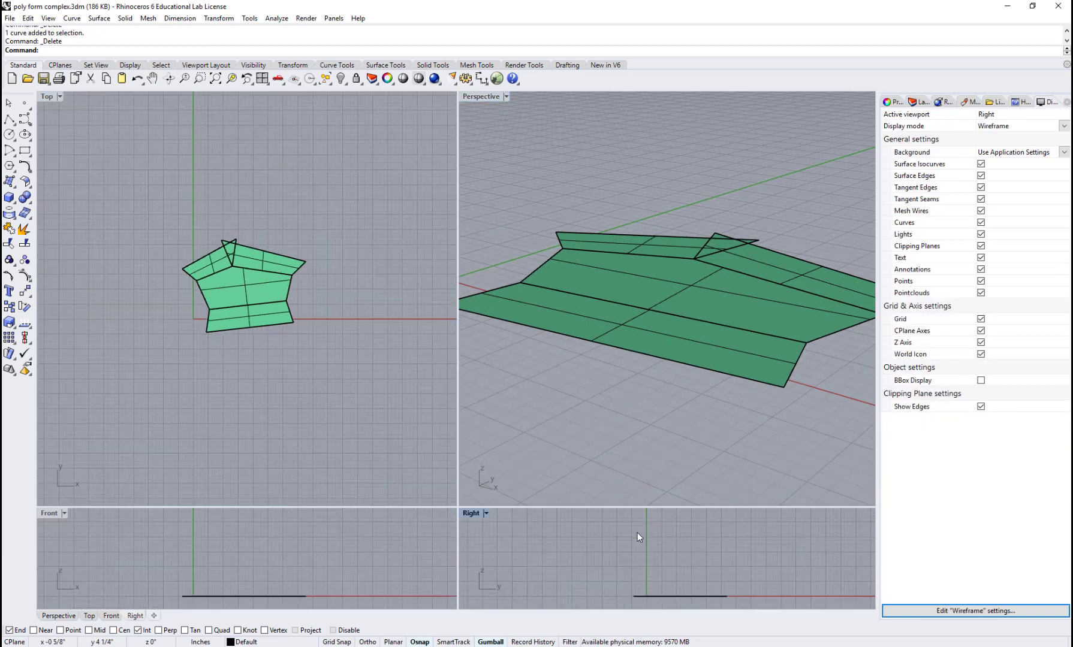
pyautogui.scroll(3, 639, 541)
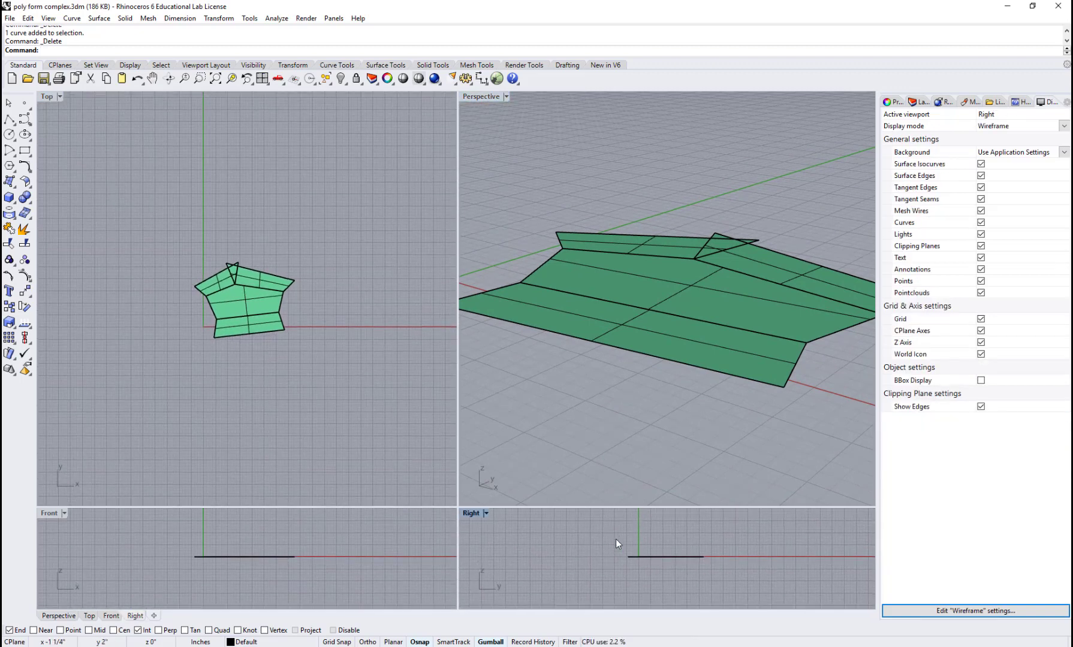
pyautogui.scroll(1, 619, 541)
pyautogui.moveTo(700, 406); pyautogui.dragTo(655, 424, button='right')
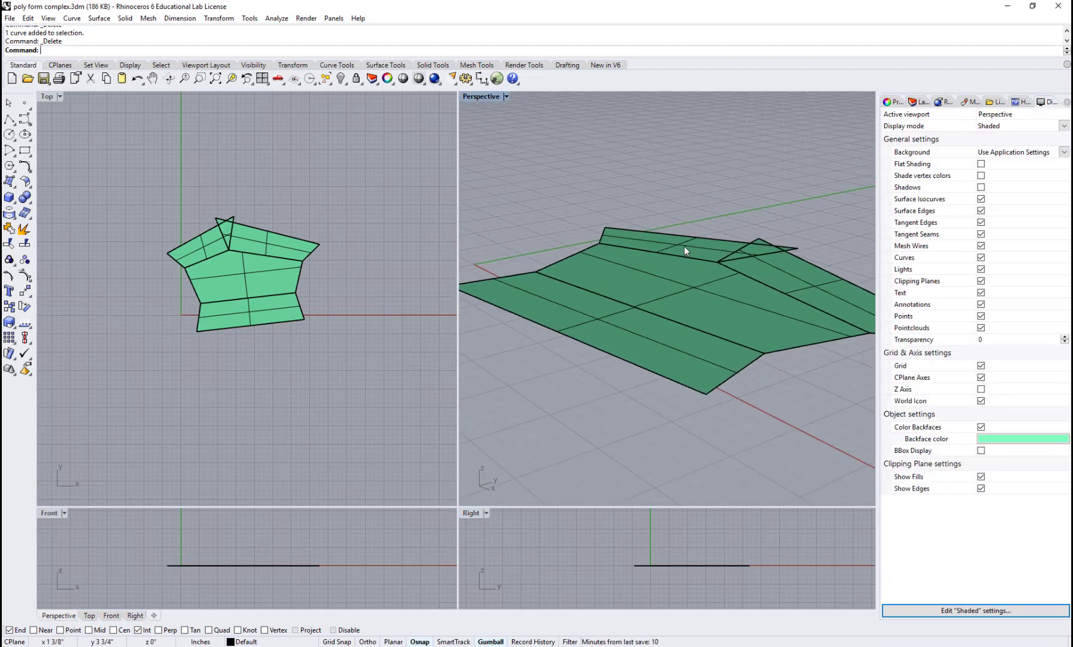
pyautogui.moveTo(693, 263); pyautogui.dragTo(730, 269, button='right')
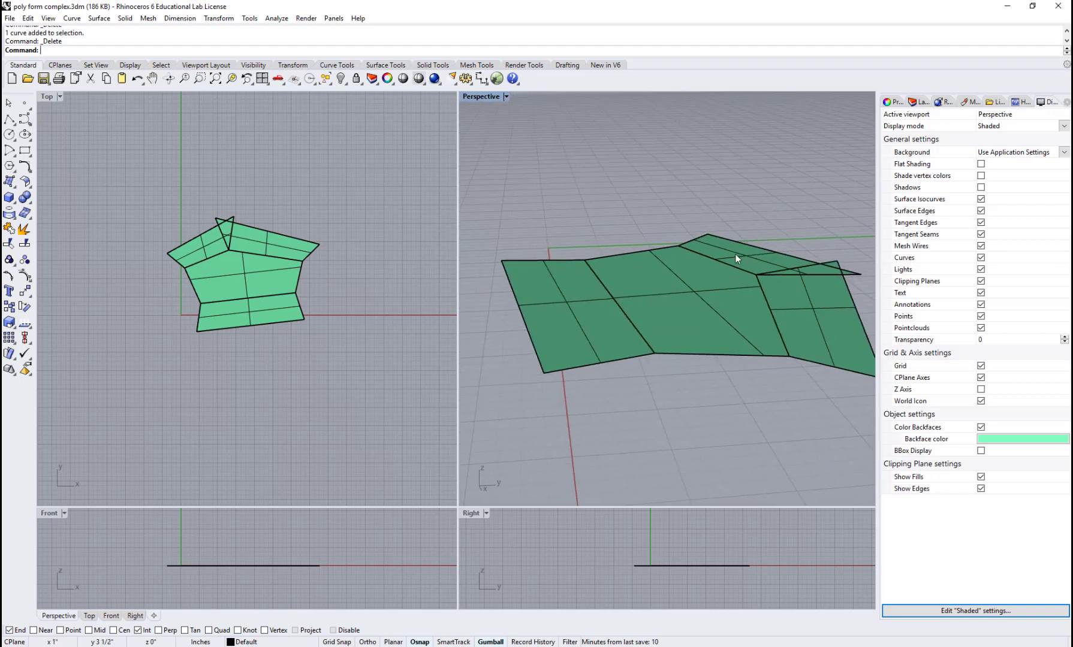
pyautogui.click(738, 253)
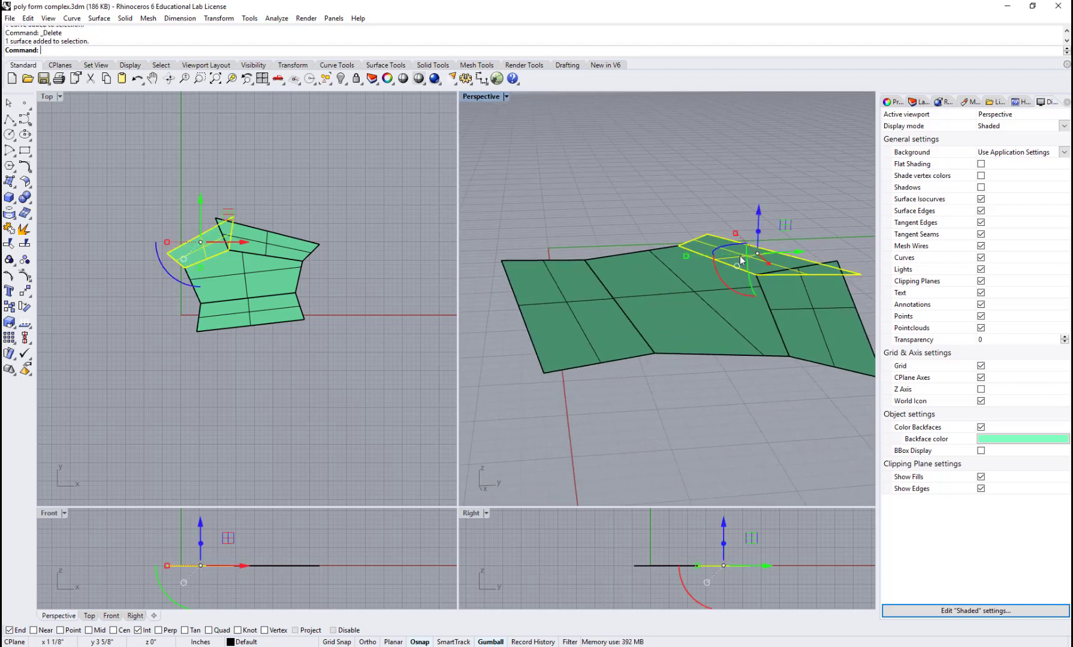
pyautogui.write('Rotate3D')
pyautogui.press('Return')
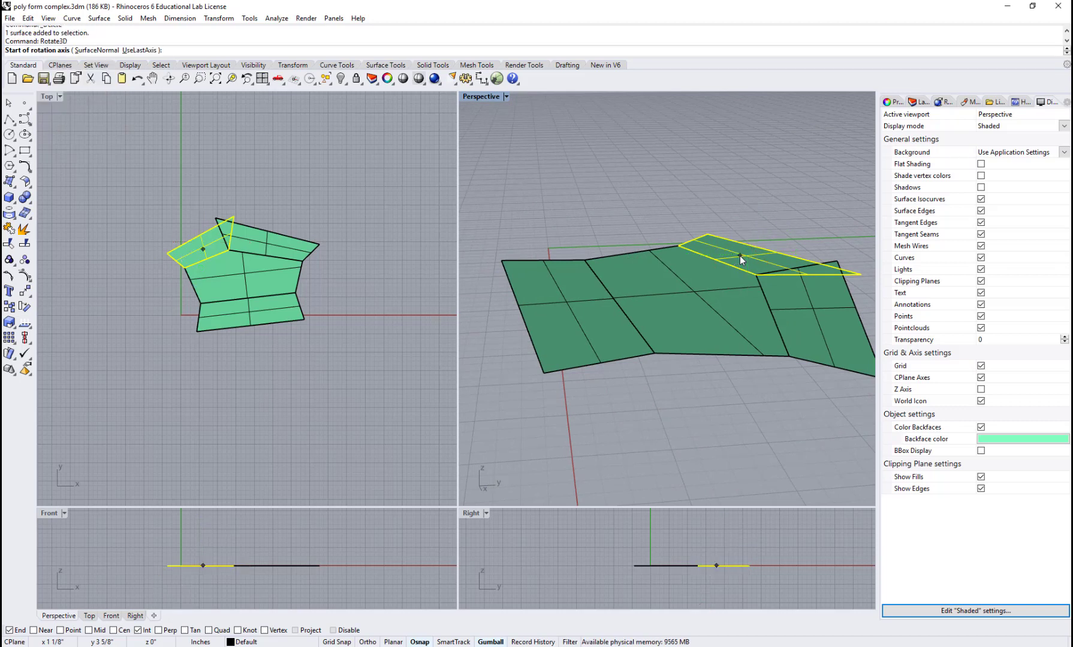
pyautogui.click(679, 246)
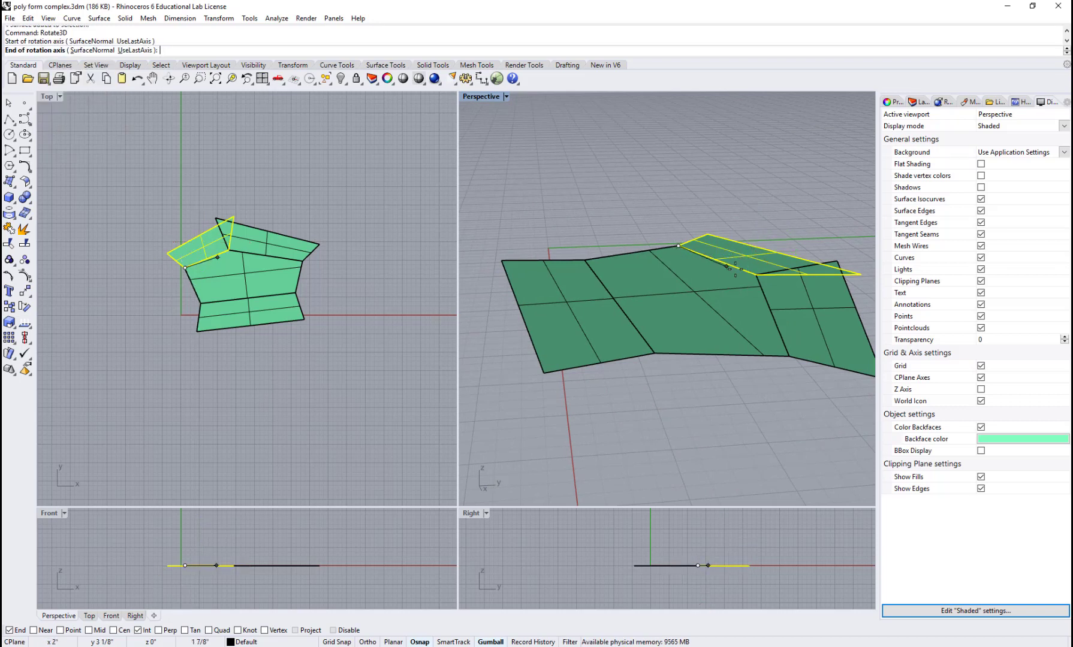
pyautogui.click(756, 274)
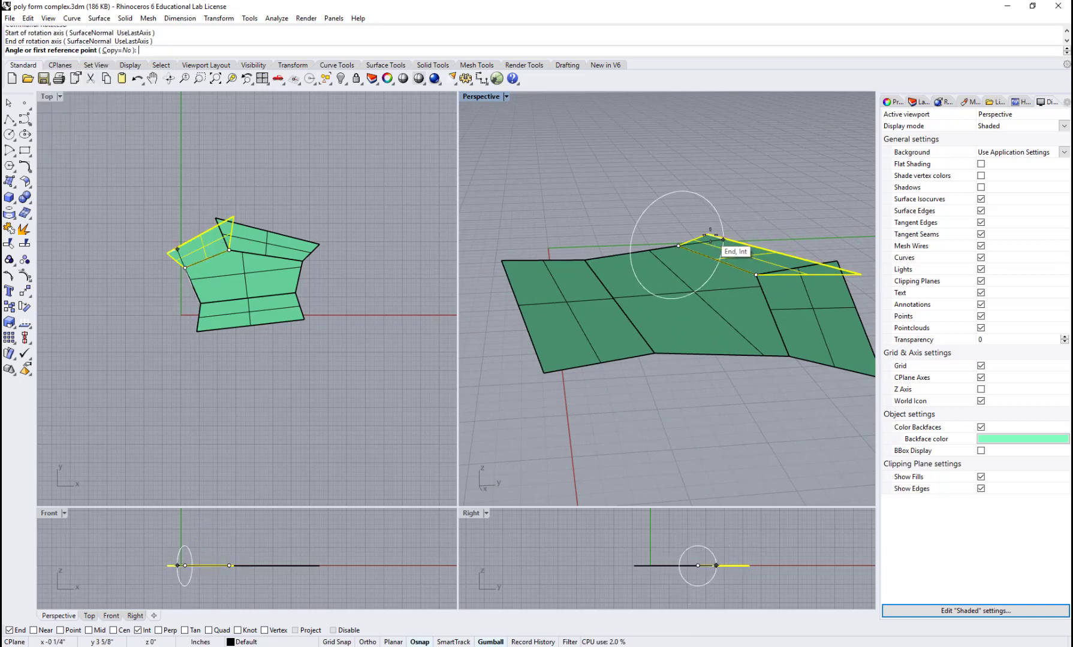
pyautogui.click(723, 239)
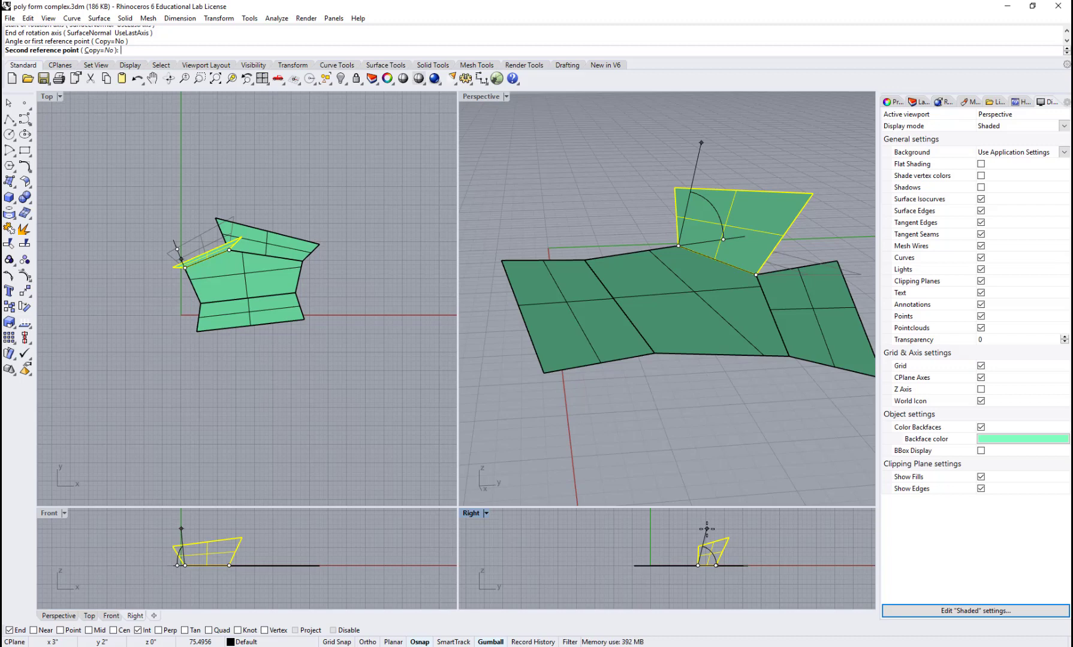
pyautogui.write('75')
pyautogui.press('Return')
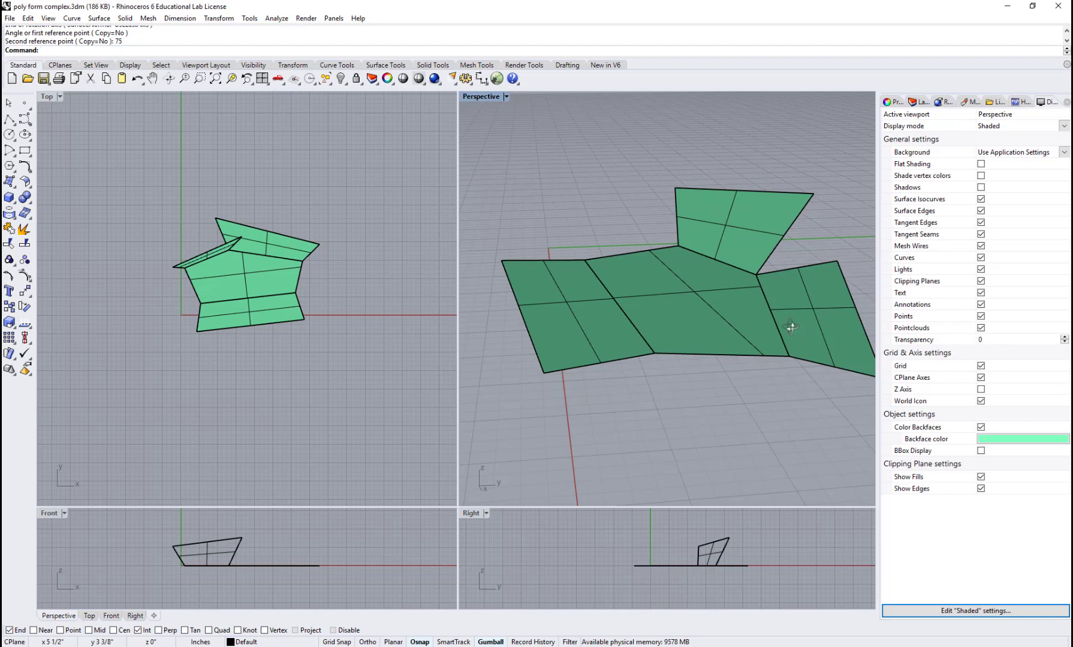
# Use Rotate3D to fold the upper-right panel upward 80 degrees about its shared base edge, and clear the selection.
pyautogui.moveTo(792, 327)
pyautogui.mouseDown(button='right')
pyautogui.moveTo(732, 300)
pyautogui.moveTo(750, 314)
pyautogui.moveTo(801, 312)
pyautogui.mouseUp(button='right')
pyautogui.click(774, 302)
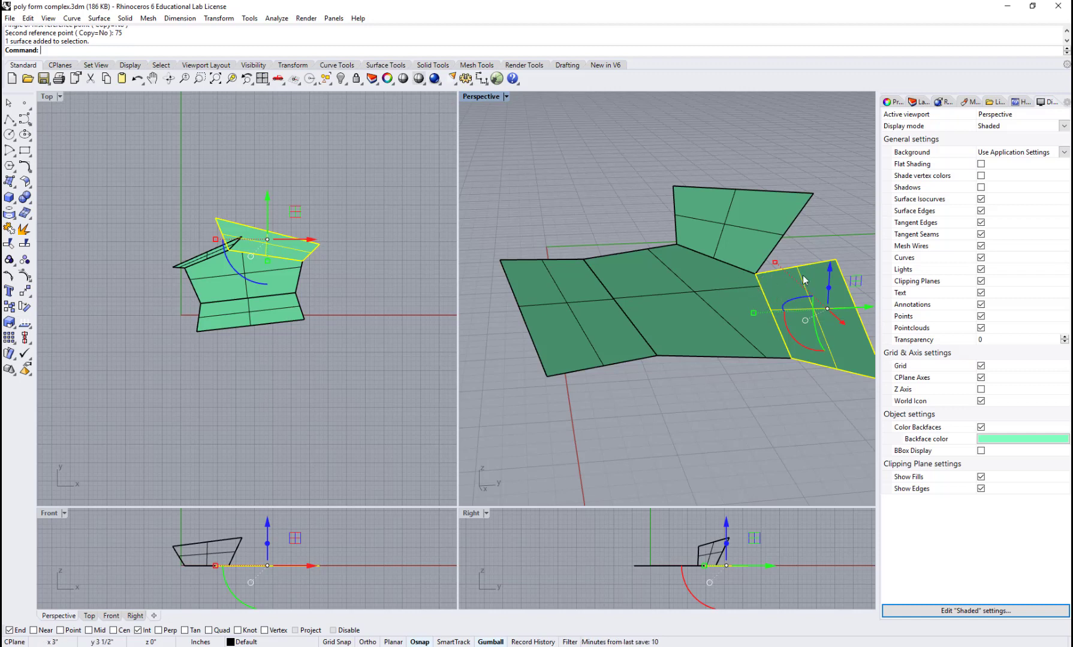
pyautogui.write('Rotate3D')
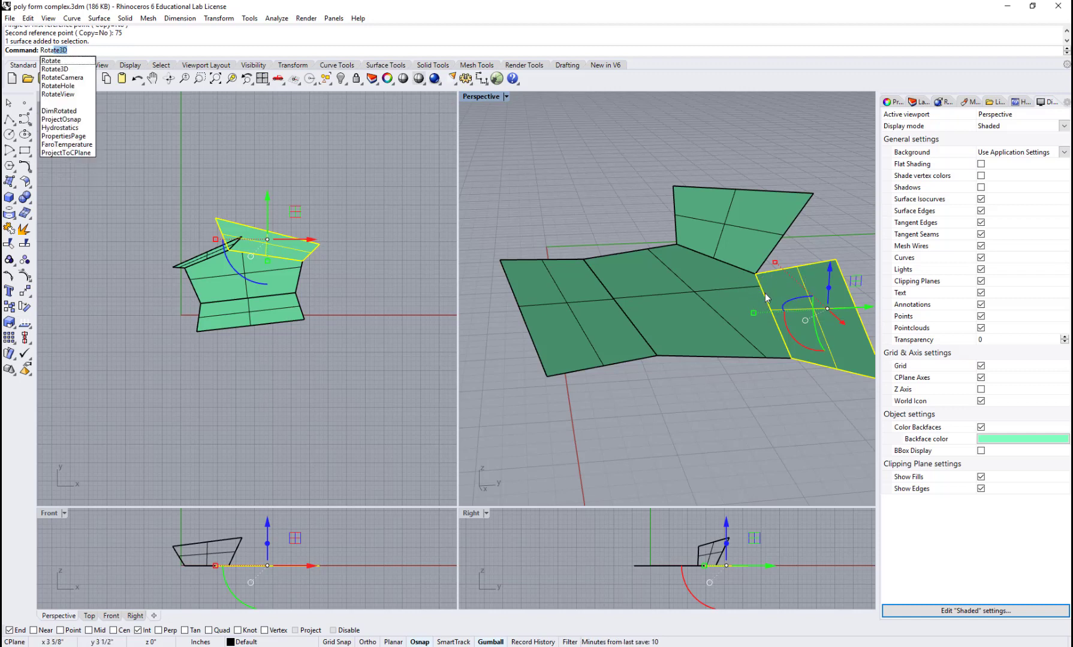
pyautogui.press('Return')
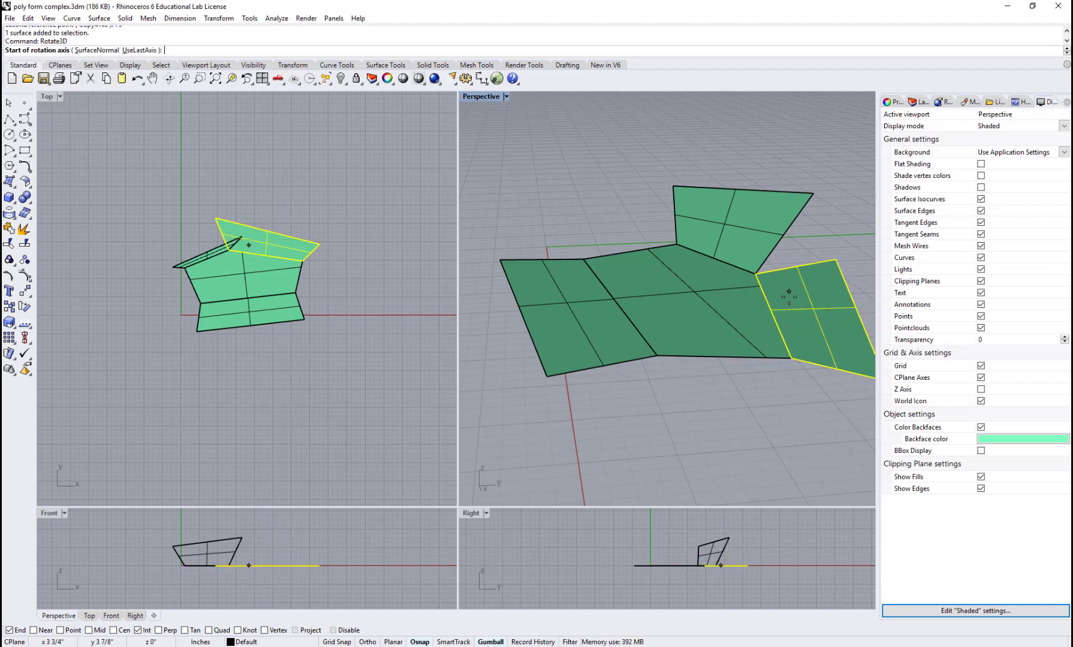
pyautogui.click(756, 274)
pyautogui.click(788, 358)
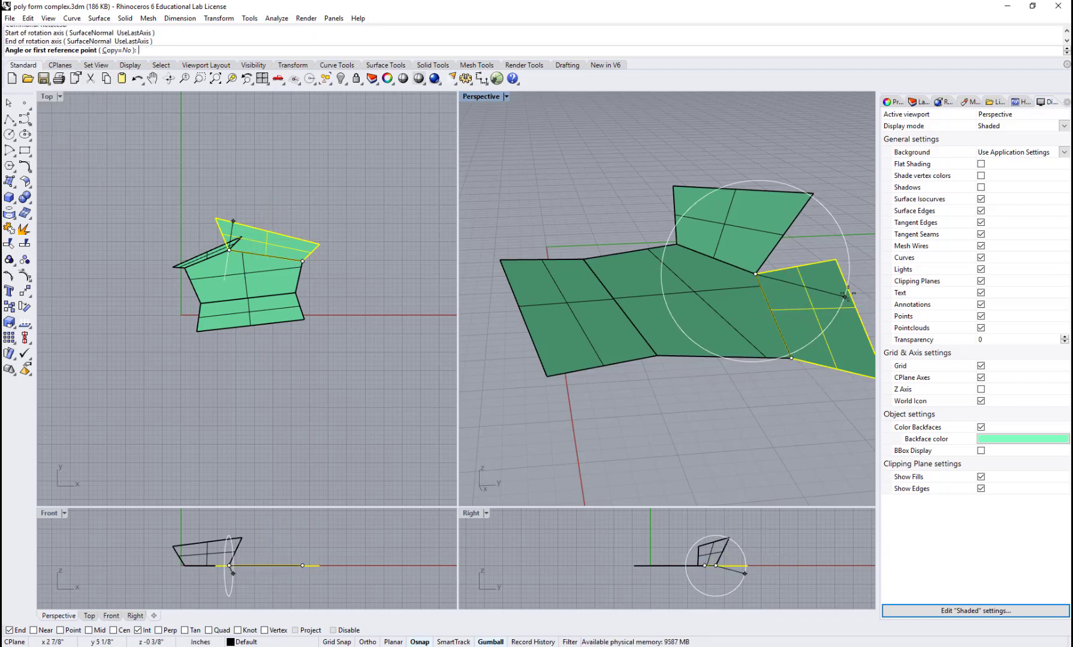
pyautogui.click(847, 273)
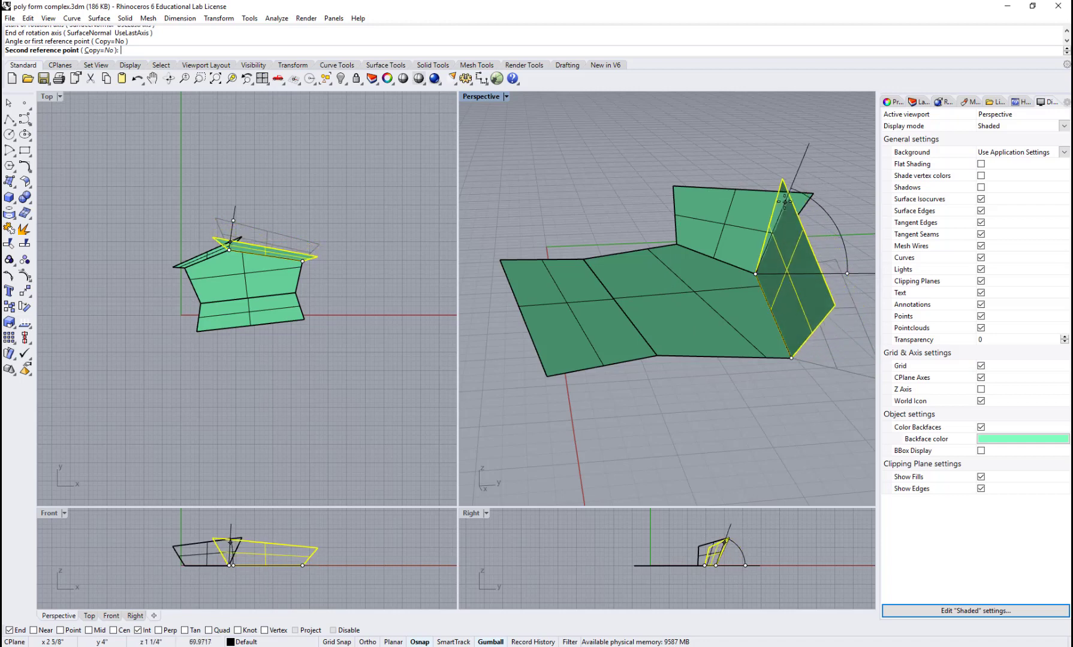
pyautogui.moveTo(780, 179)
pyautogui.mouseDown(button='right')
pyautogui.moveTo(764, 151)
pyautogui.moveTo(789, 161)
pyautogui.mouseUp(button='right')
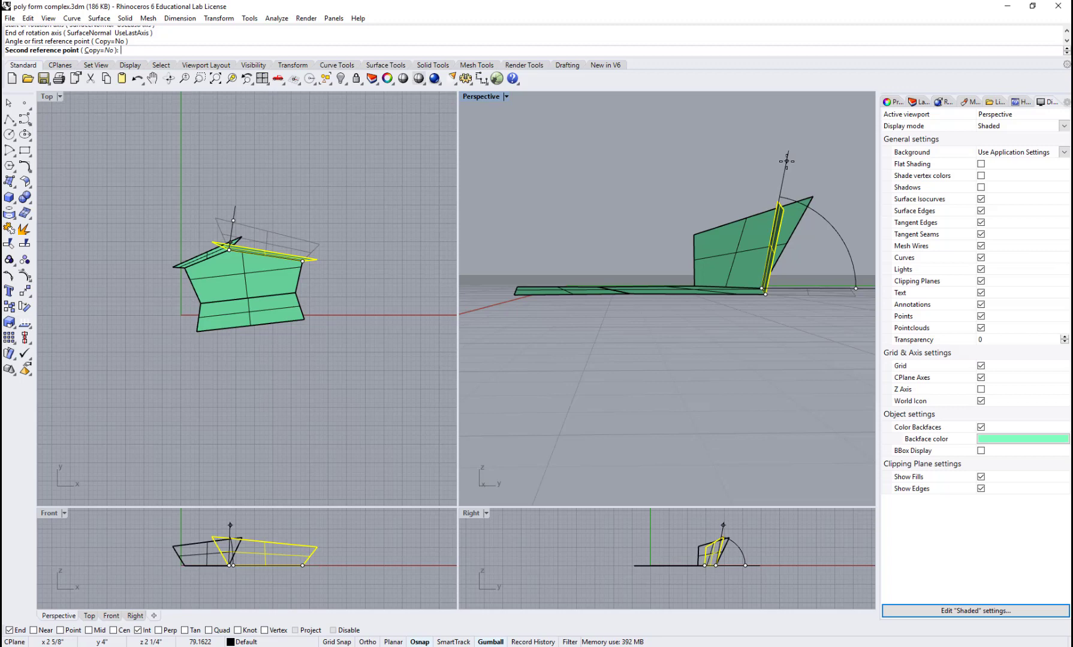
pyautogui.write('80')
pyautogui.press('Return')
pyautogui.moveTo(801, 313); pyautogui.dragTo(872, 278, button='right')
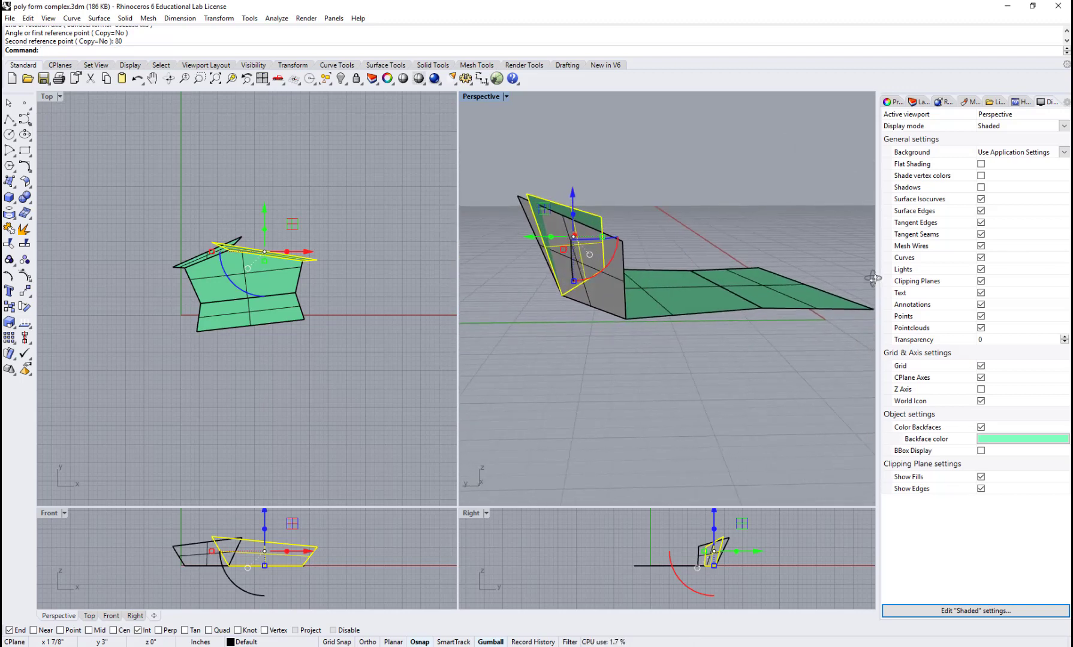
pyautogui.moveTo(593, 328)
pyautogui.mouseDown(button='right')
pyautogui.moveTo(599, 360)
pyautogui.moveTo(806, 363)
pyautogui.moveTo(640, 343)
pyautogui.moveTo(613, 297)
pyautogui.moveTo(607, 326)
pyautogui.moveTo(576, 304)
pyautogui.moveTo(619, 348)
pyautogui.moveTo(607, 326)
pyautogui.mouseUp(button='right')
pyautogui.press('Escape')
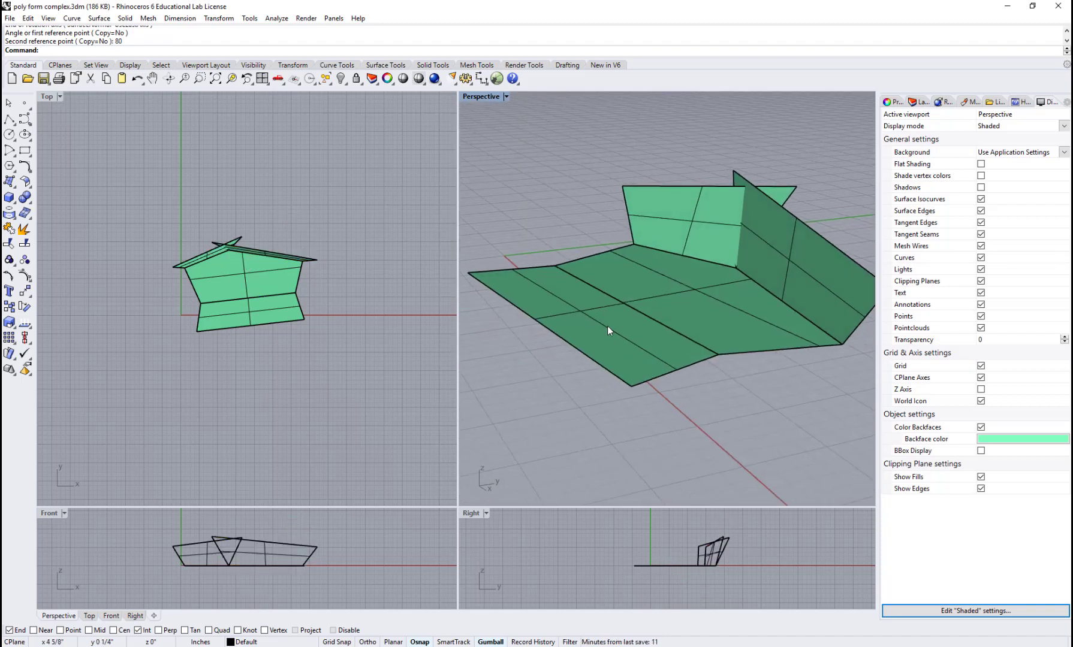
# Use Rotate3D to fold the bottom panel upward by -75 degrees about its shared base edge, and clear the selection.
pyautogui.click(607, 326)
pyautogui.write('Ro')
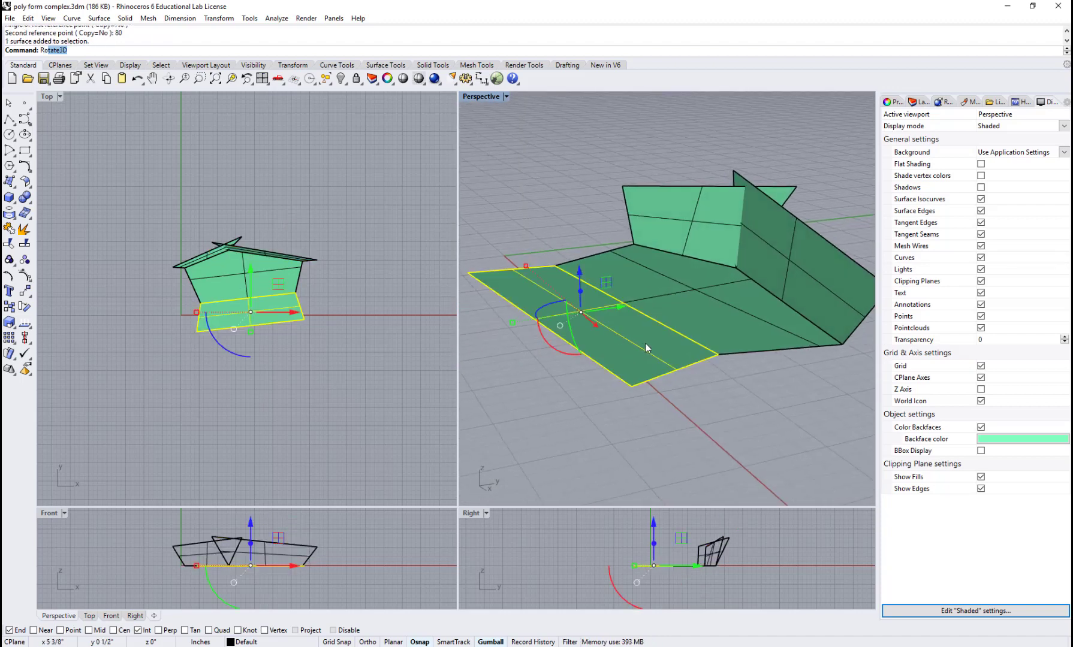
pyautogui.write('tate3D')
pyautogui.press('Return')
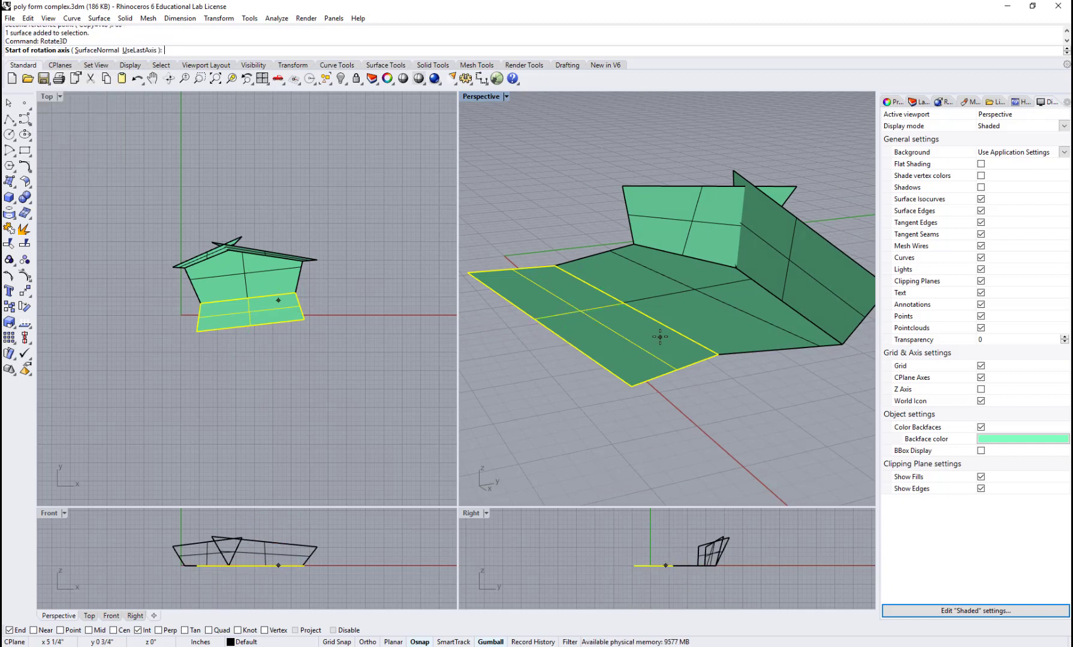
pyautogui.click(555, 265)
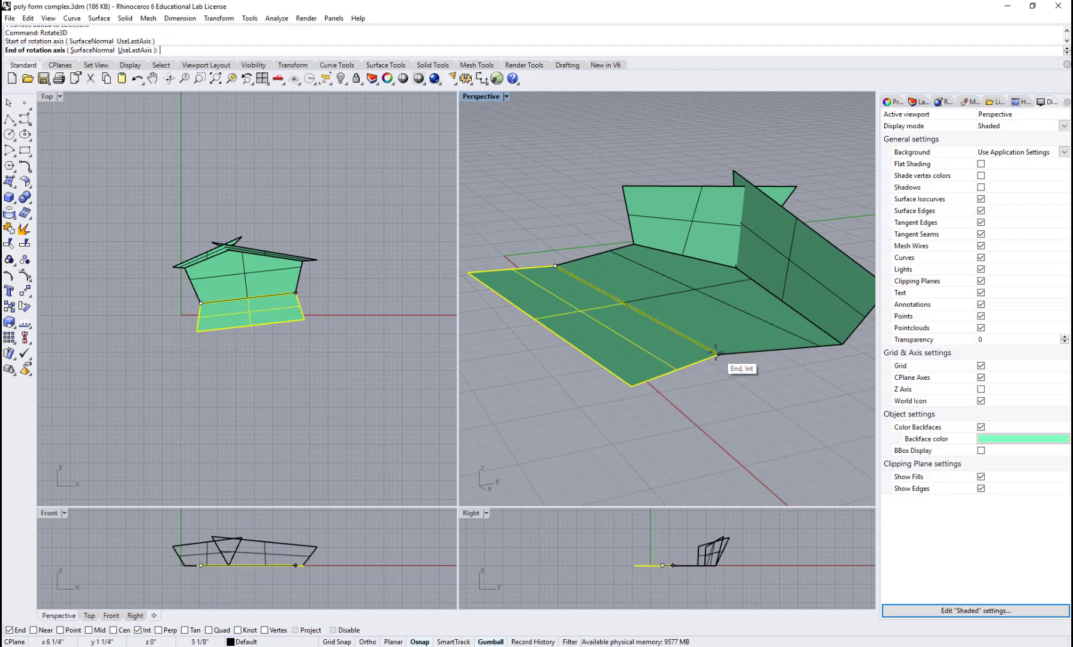
pyautogui.click(718, 354)
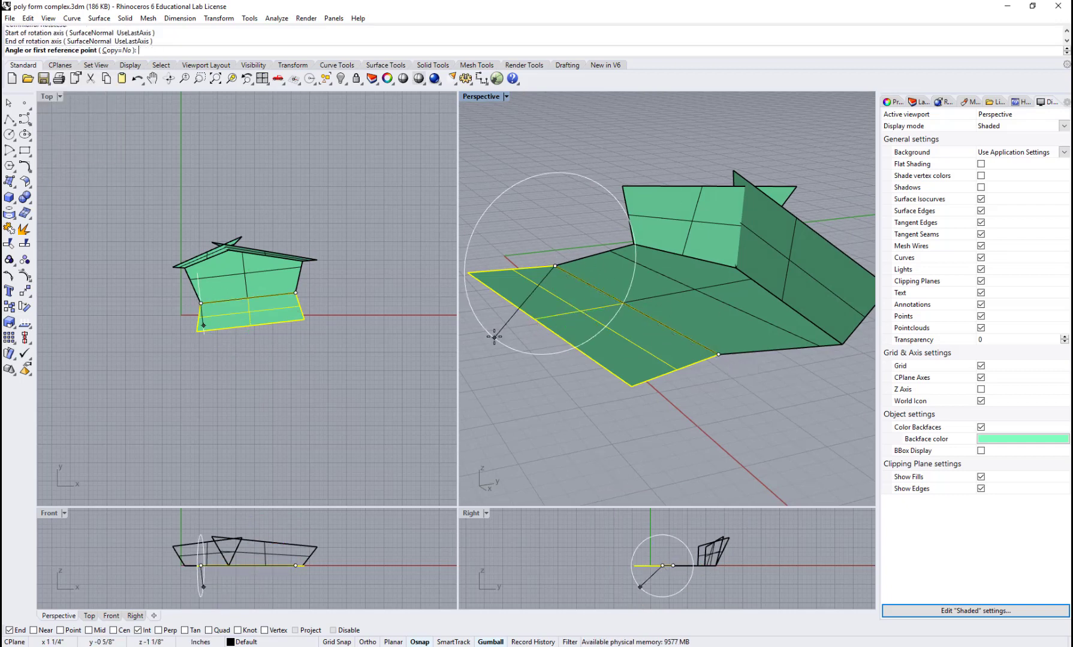
pyautogui.click(471, 274)
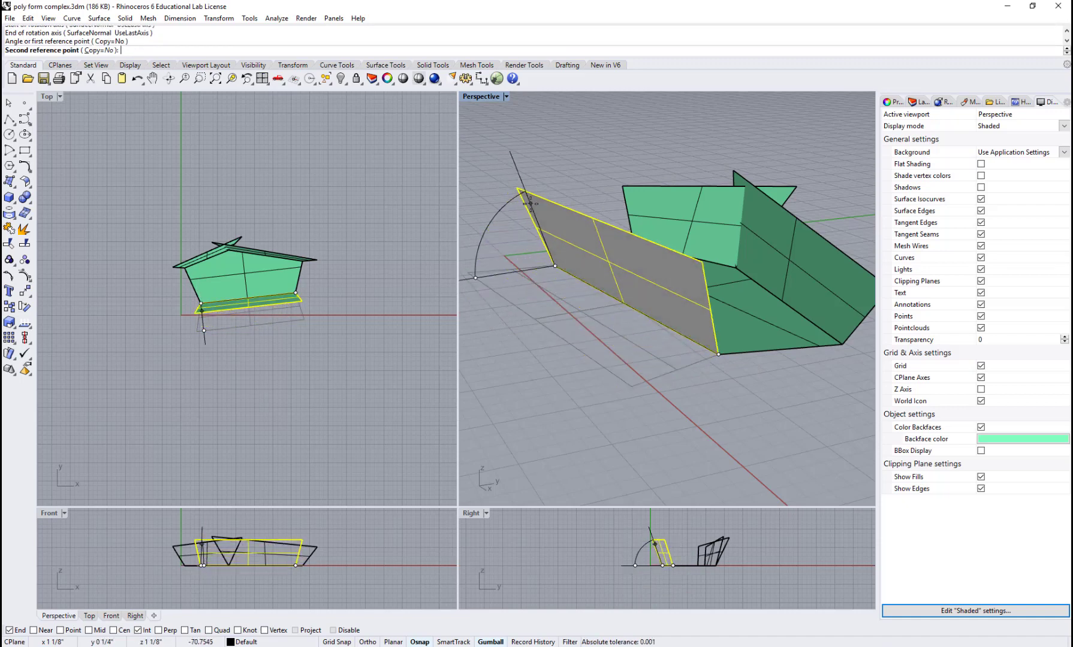
pyautogui.moveTo(530, 204); pyautogui.dragTo(517, 205, button='right')
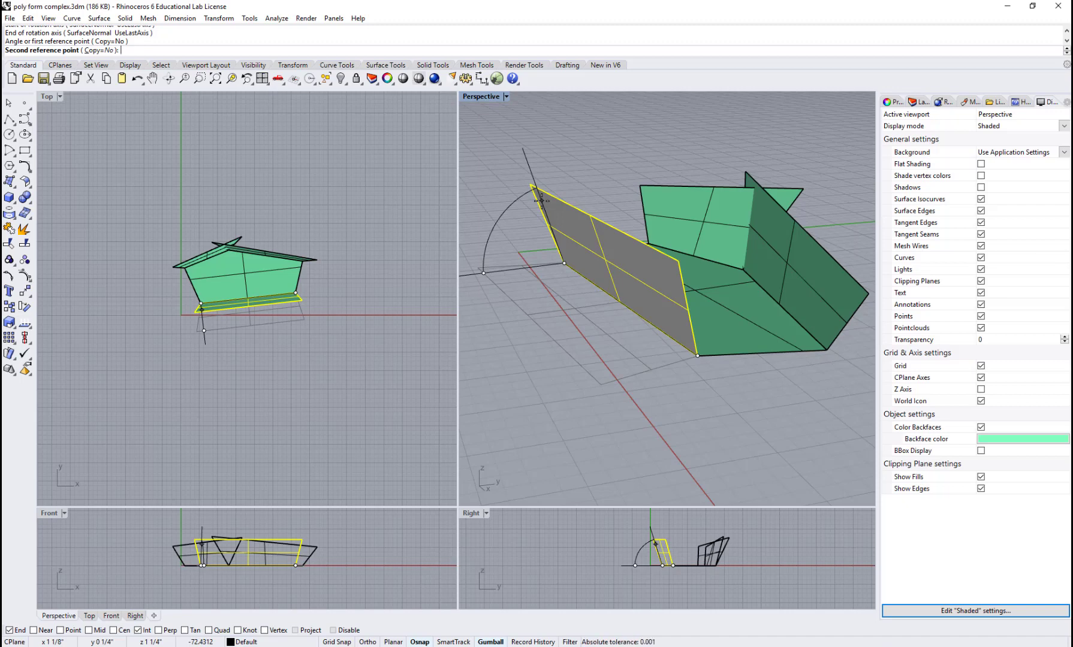
pyautogui.write('75')
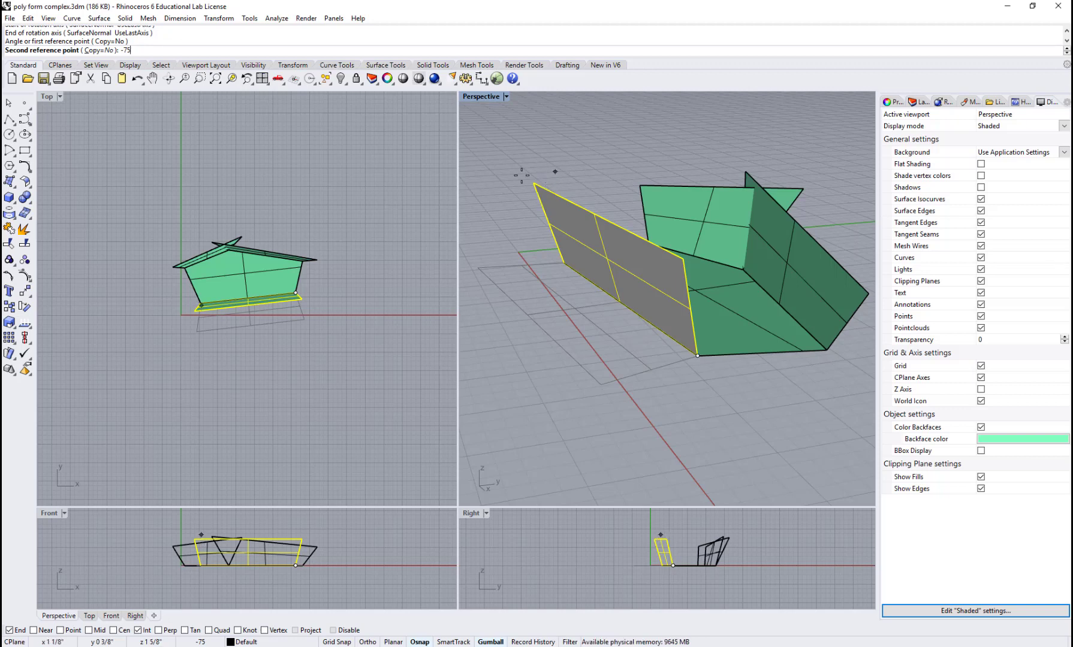
pyautogui.moveTo(674, 440); pyautogui.dragTo(621, 385, button='right')
pyautogui.press('Return')
pyautogui.press('Escape')
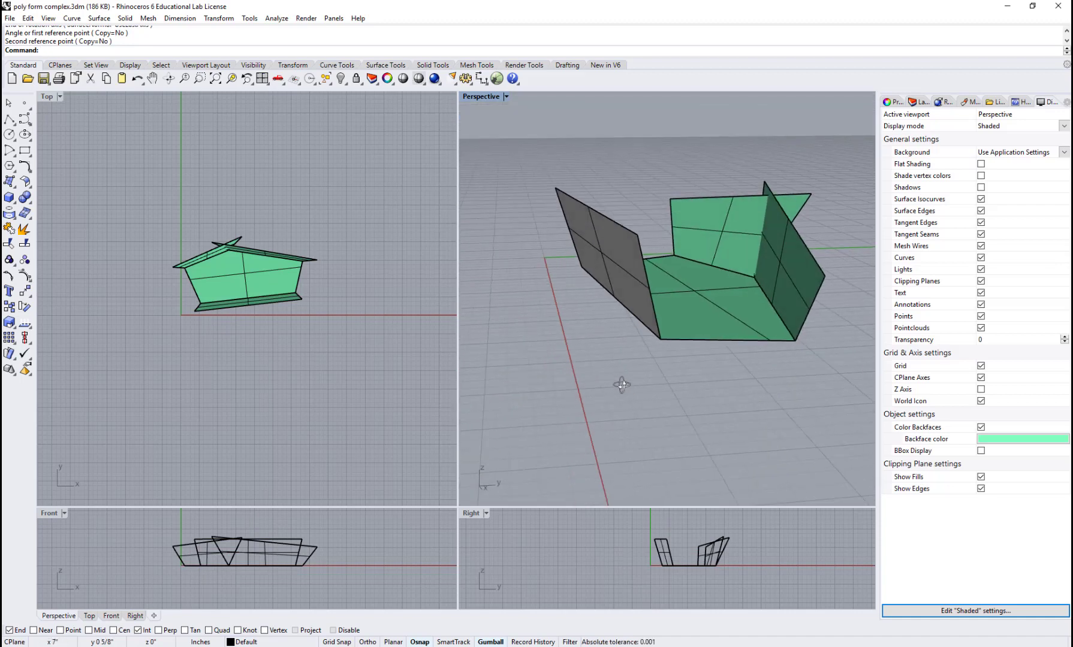